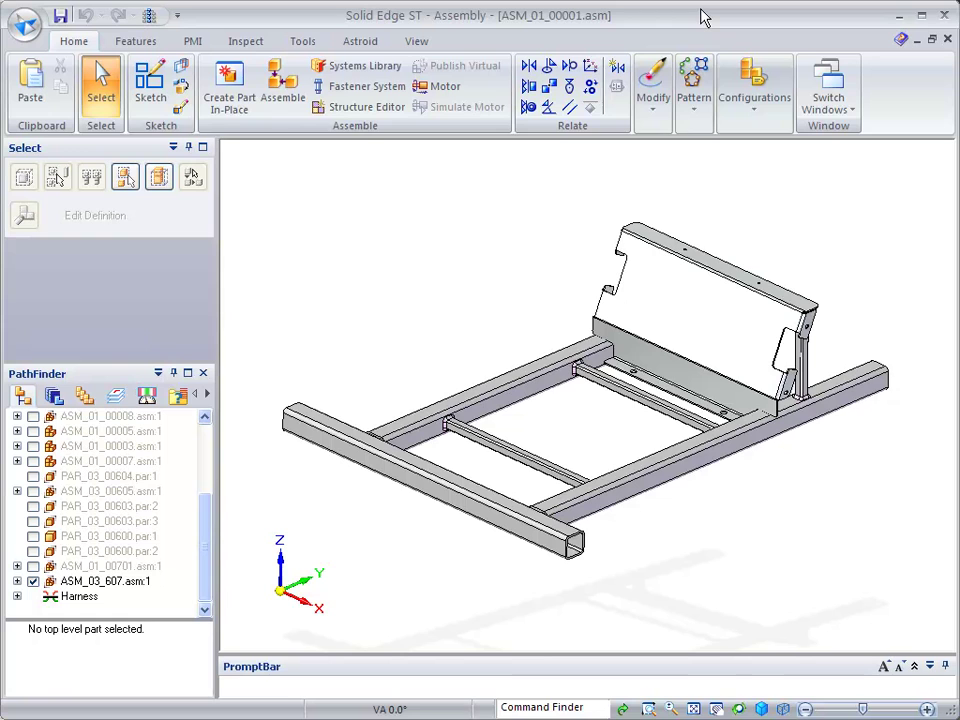
Step: Apply the 07-Wiring configuration to the assembly and fit the whole model in view
click(752, 117)
click(834, 153)
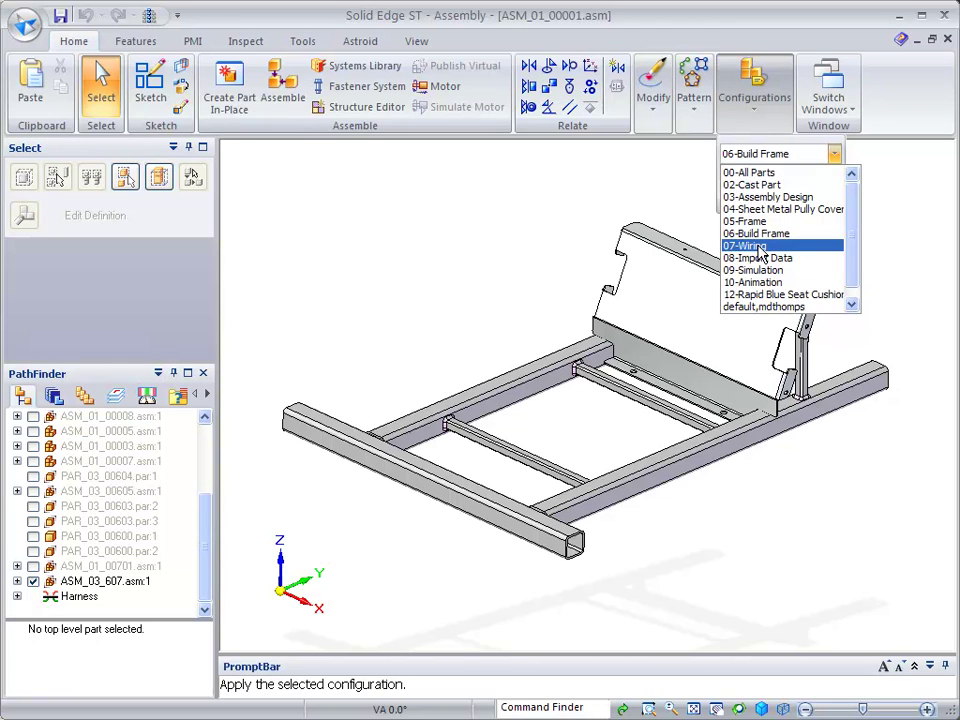
click(758, 246)
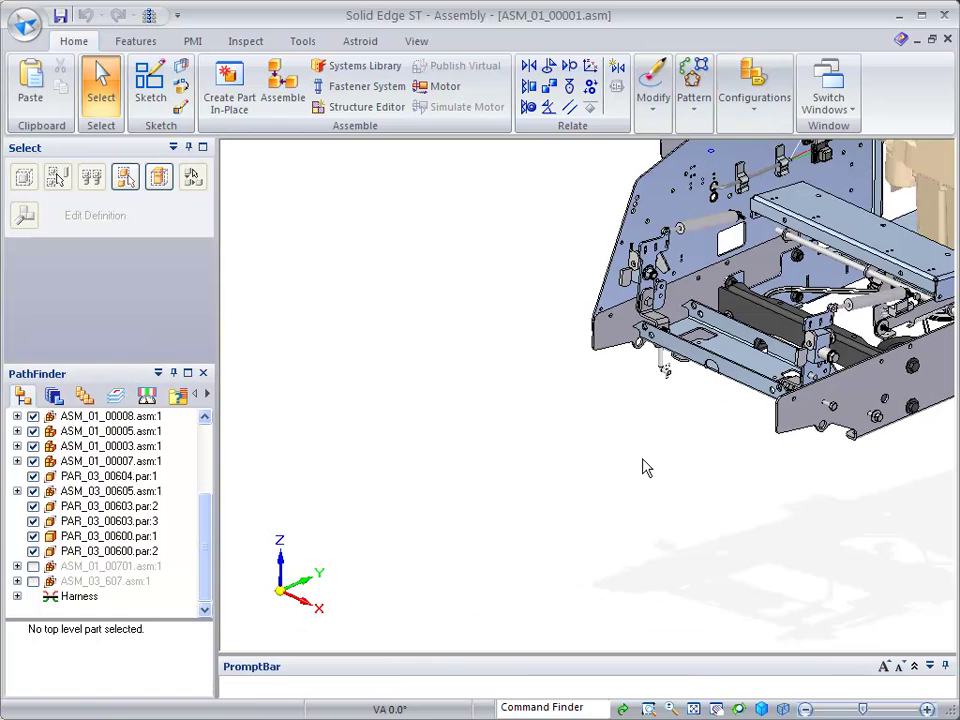
click(693, 708)
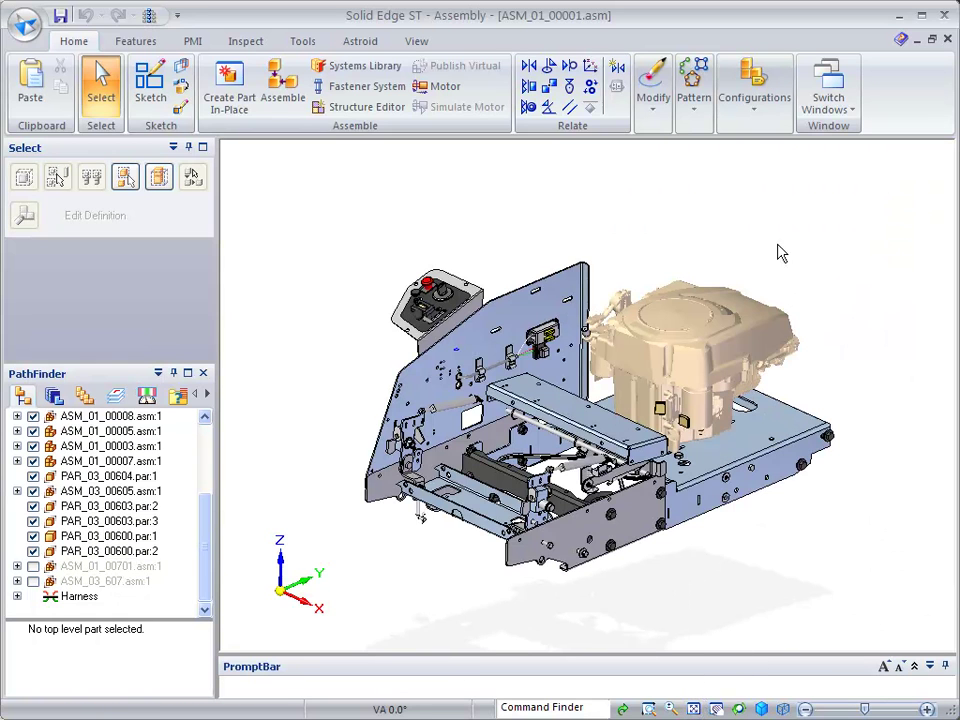
Step: Enter the Harness design environment for the assembly, with the control panel and fuse box area in view
scroll(806, 198, up, 5)
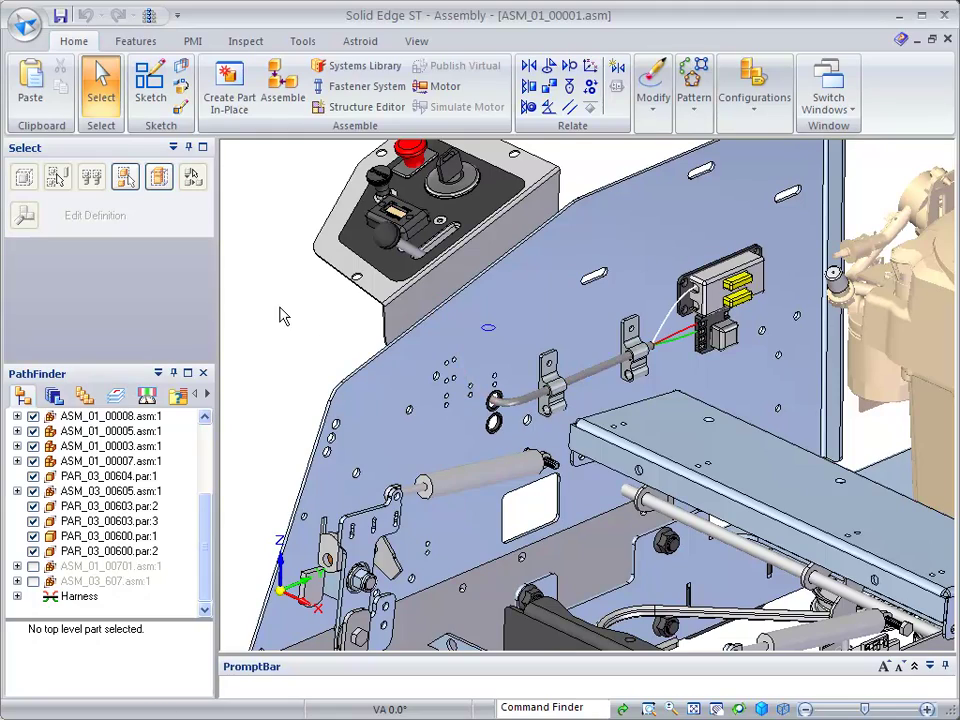
middle_drag(284, 316, 596, 173)
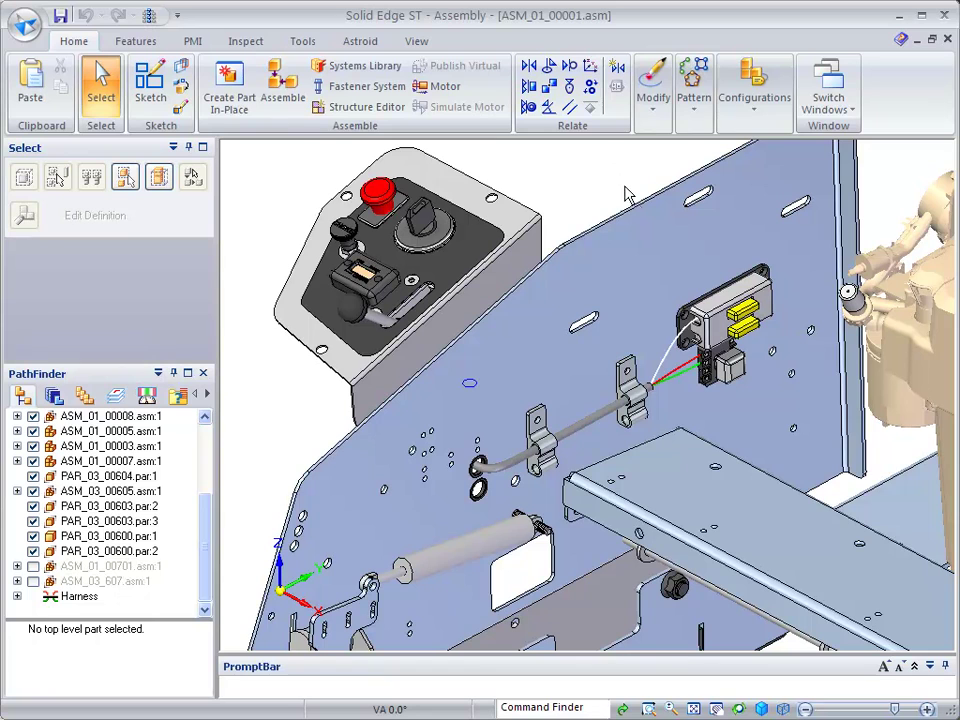
click(306, 44)
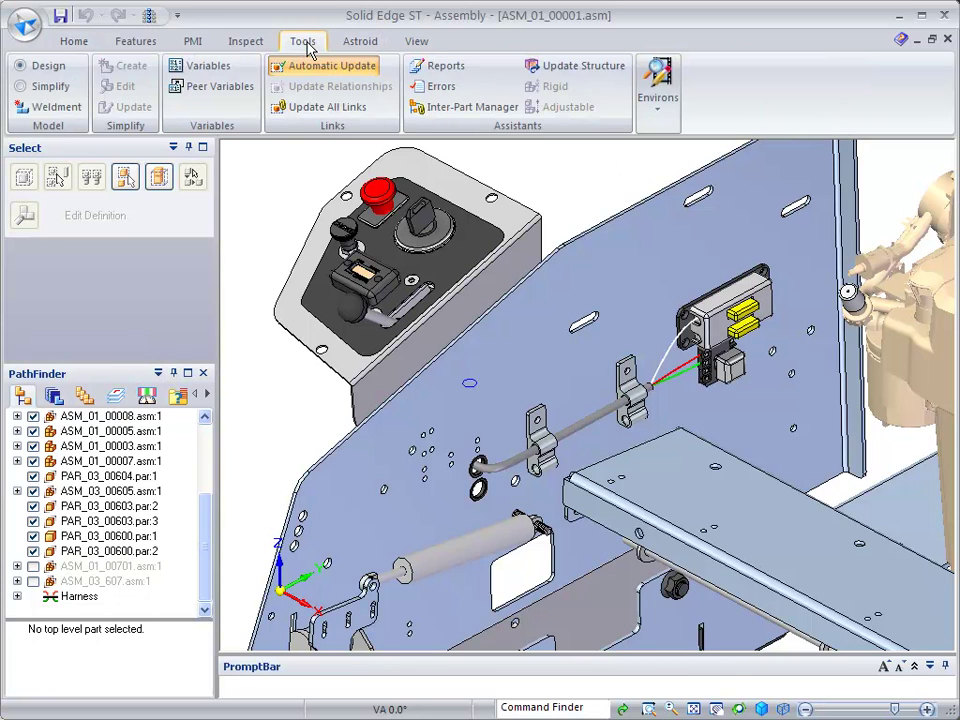
click(659, 108)
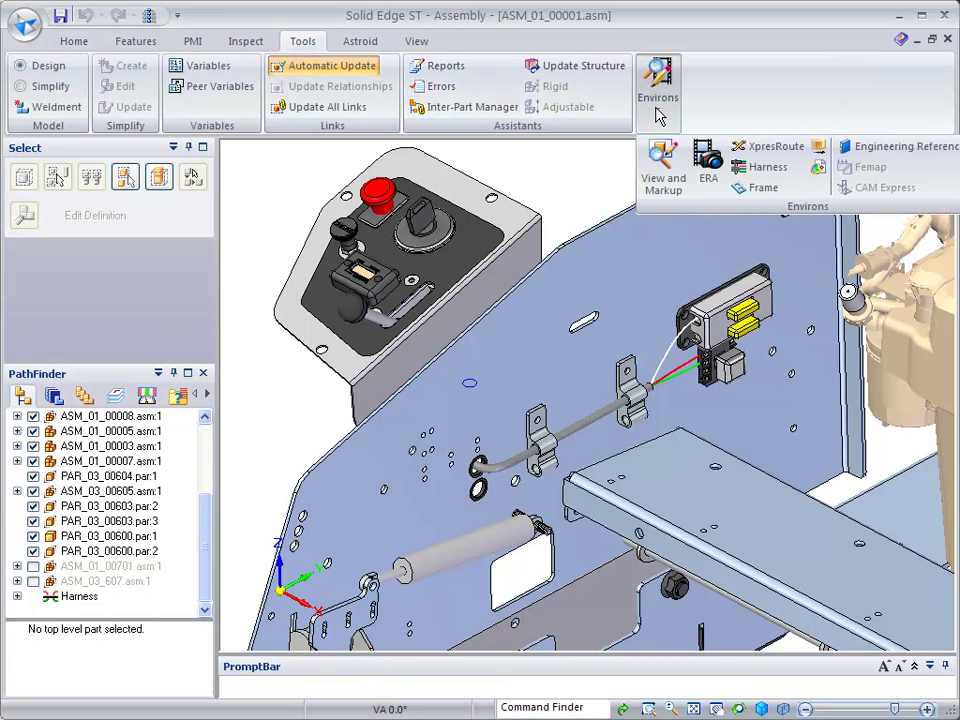
click(763, 166)
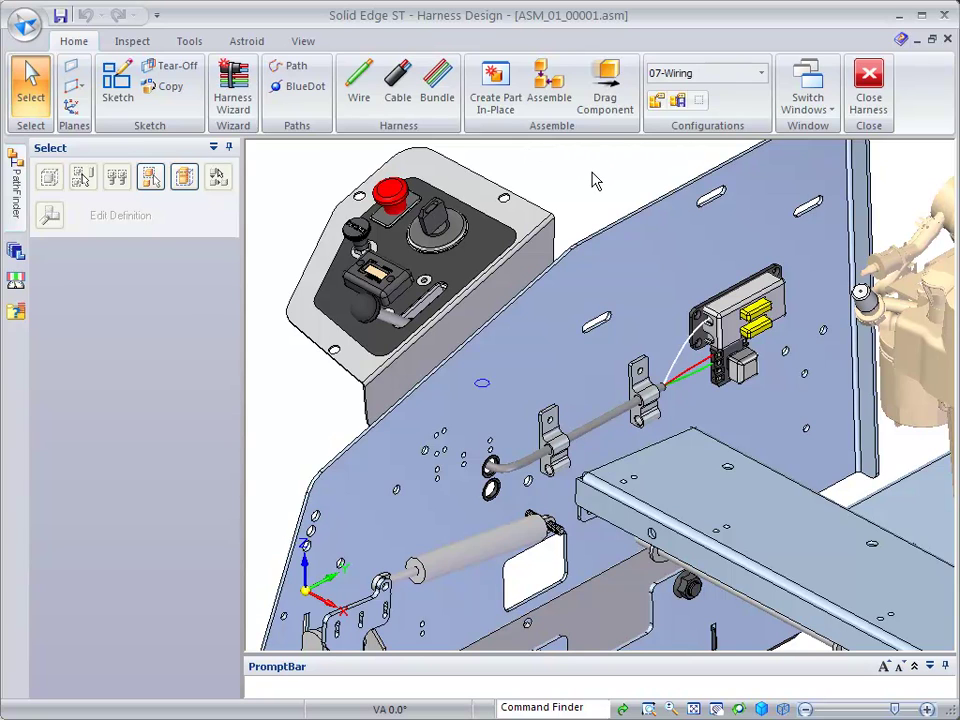
Step: Create a wire path from the fuse box's lower hole to the rightmost hole in the underside of the cylindrical switch
scroll(588, 174, up, 5)
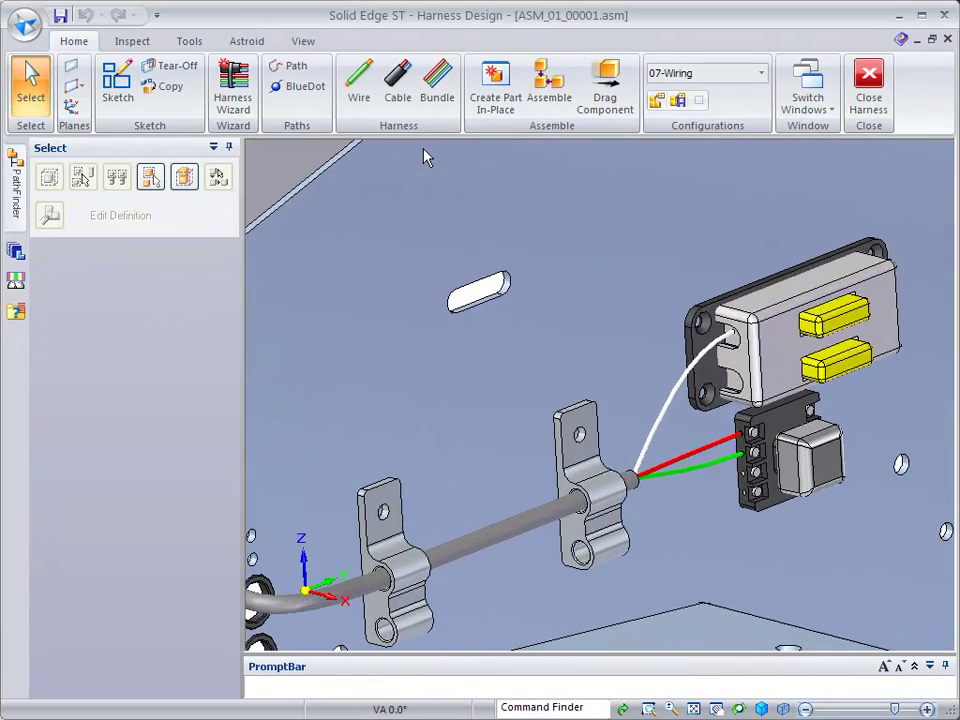
click(360, 98)
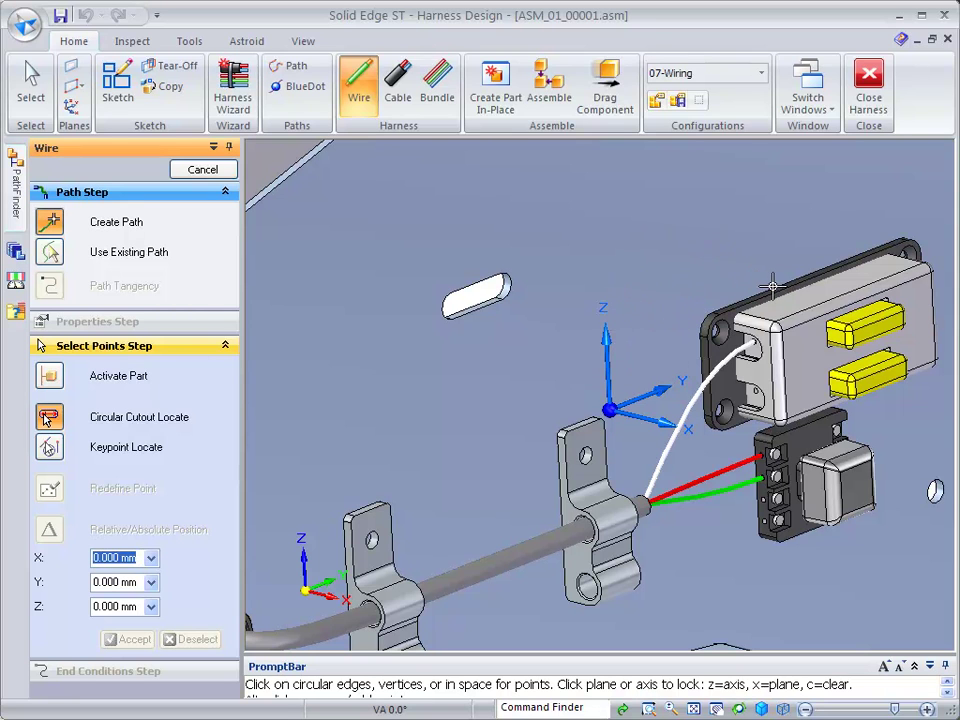
scroll(772, 287, up, 3)
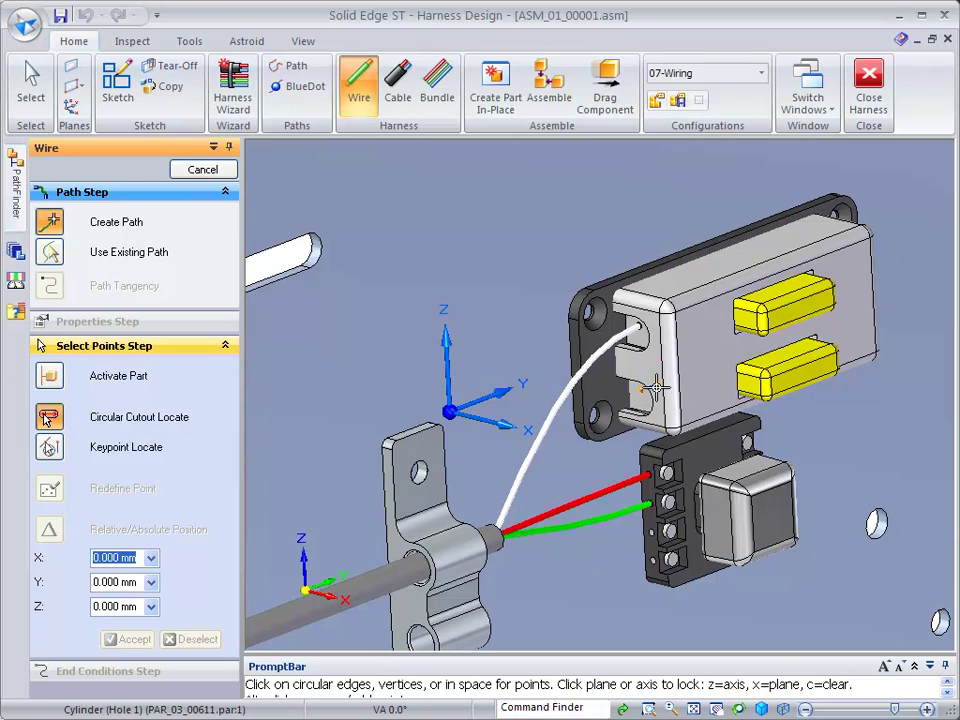
click(657, 385)
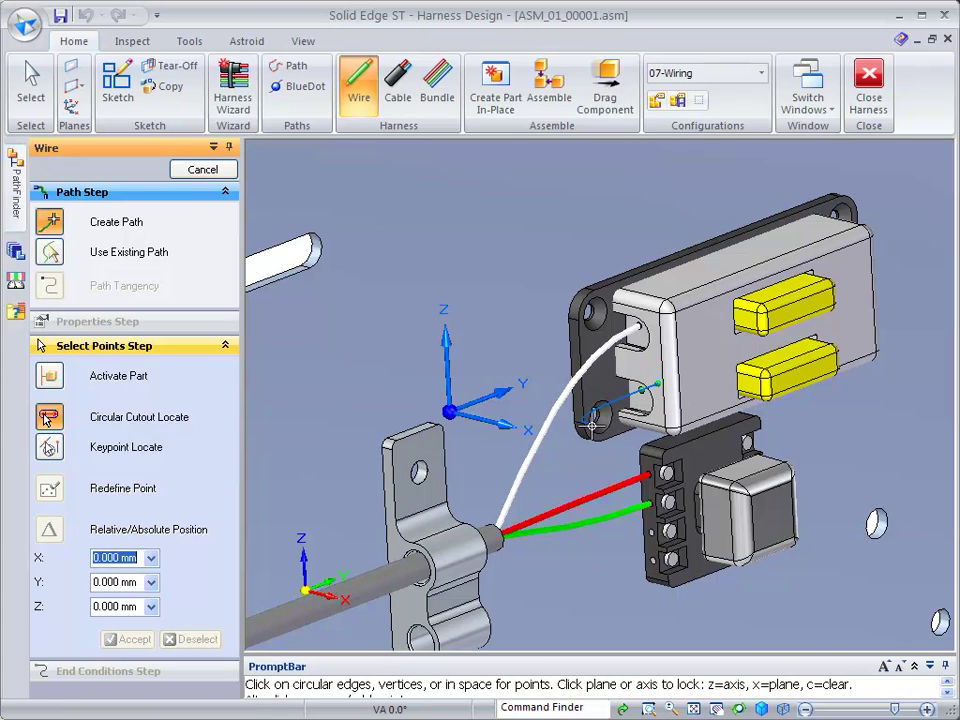
key(ctrl+f)
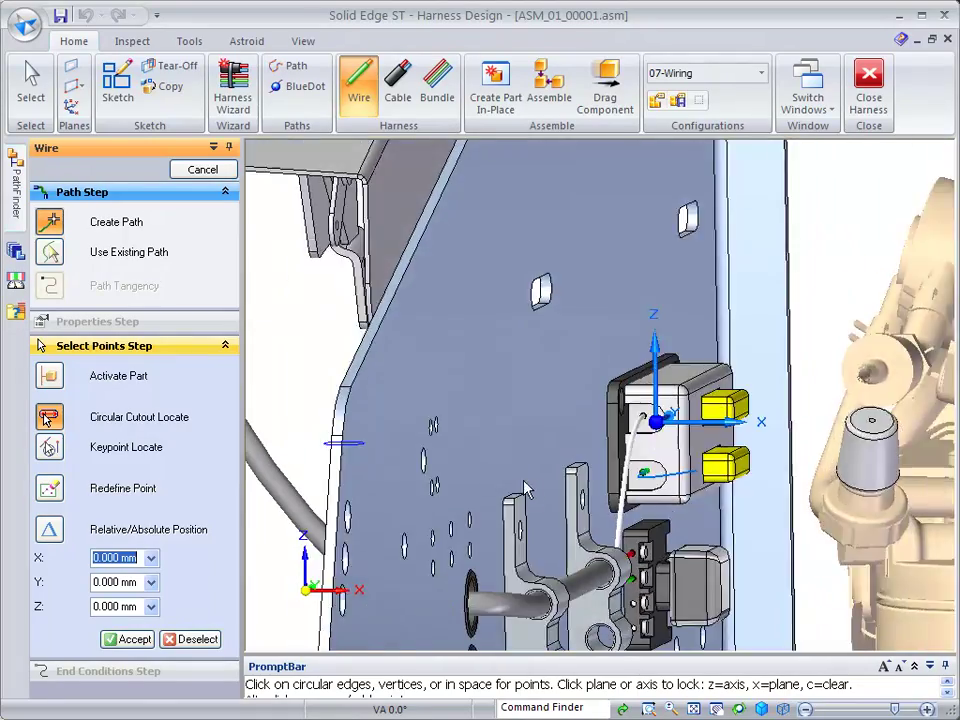
middle_drag(524, 481, 488, 339)
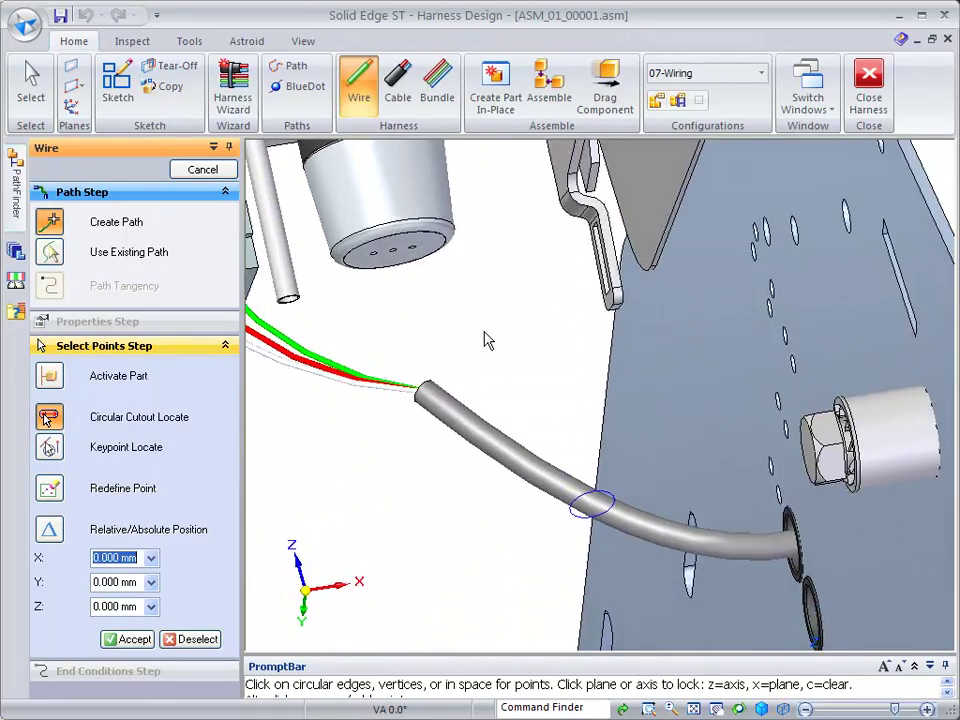
middle_drag(430, 296, 454, 371)
click(414, 276)
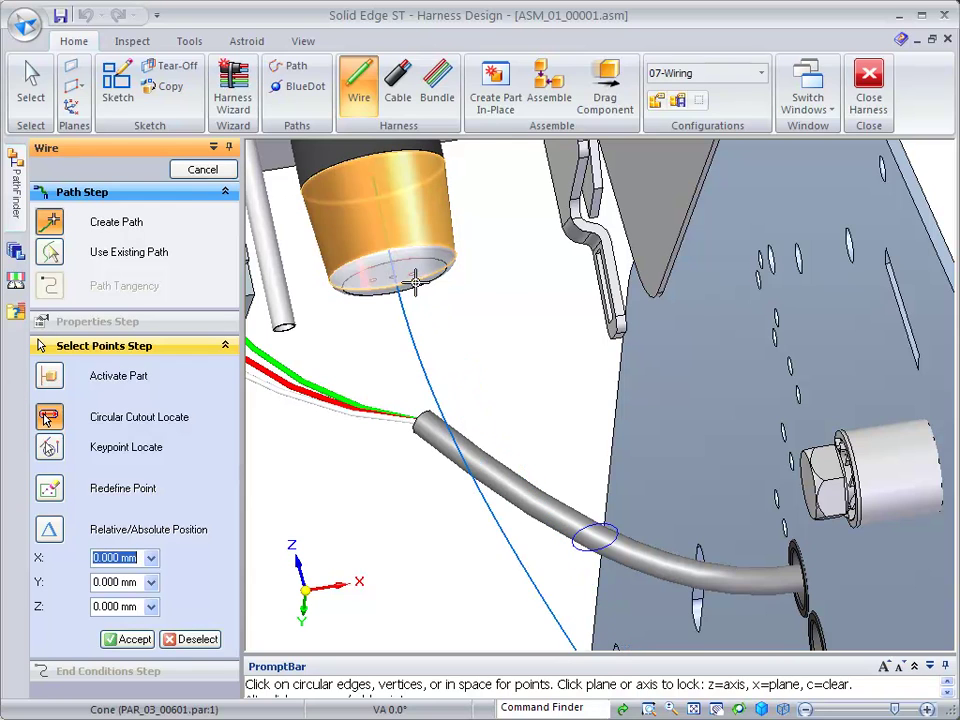
click(414, 275)
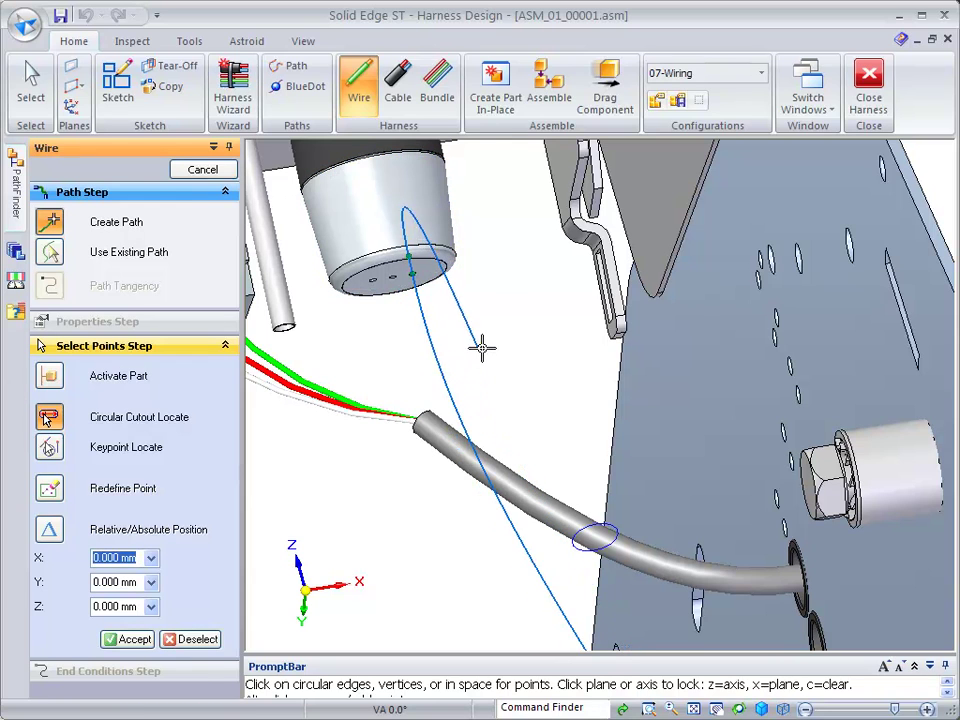
right_click(503, 284)
right_click(503, 284)
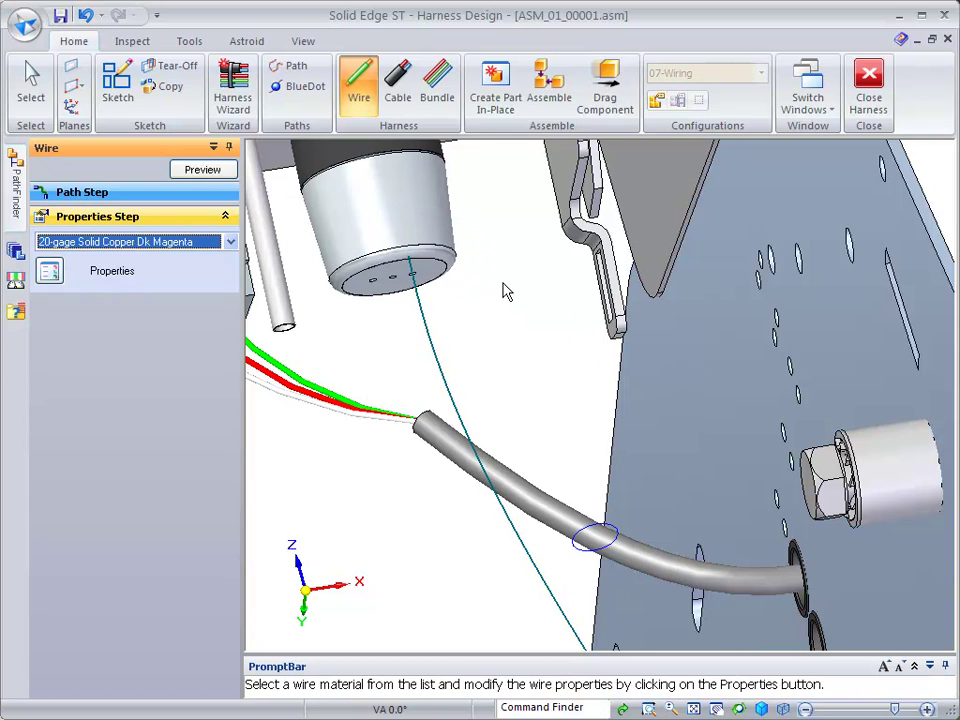
Step: Assign 20-gage Solid Copper Dk Magenta to the fuse box wire and finish it
click(231, 241)
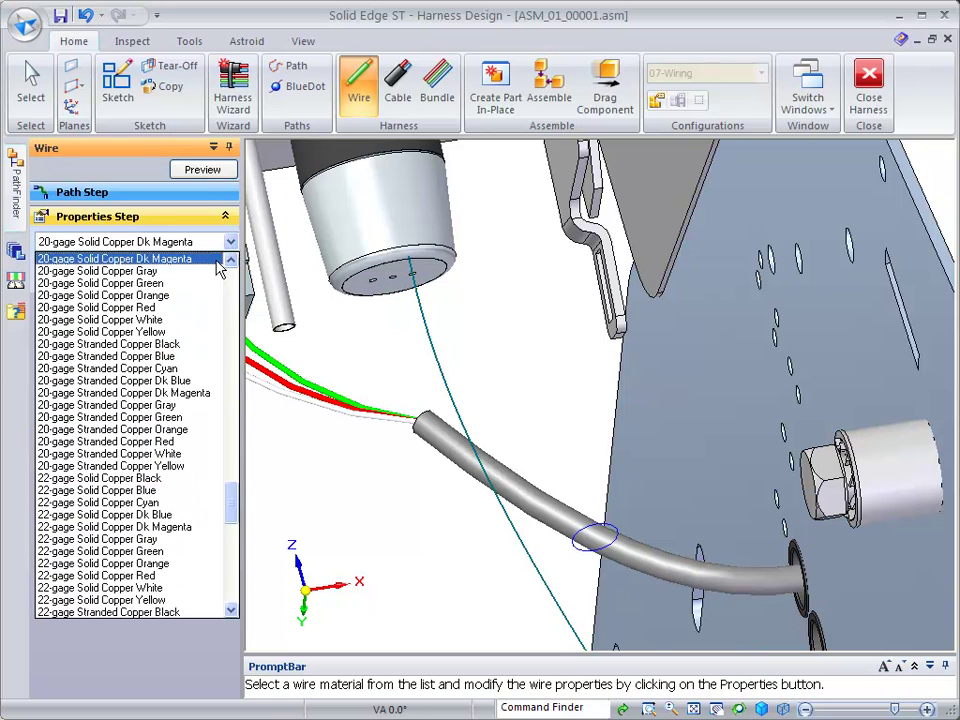
click(178, 262)
click(203, 171)
right_click(506, 350)
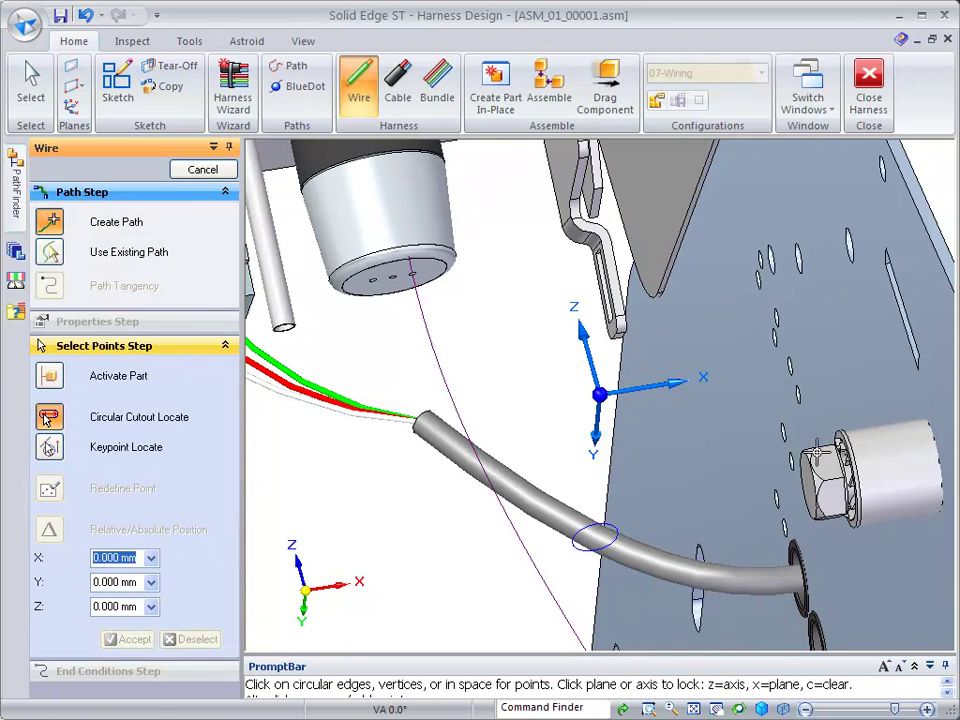
Step: Create a second wire path from the switch's middle hole to the third terminal hole of the black terminal block
middle_drag(472, 297, 381, 222)
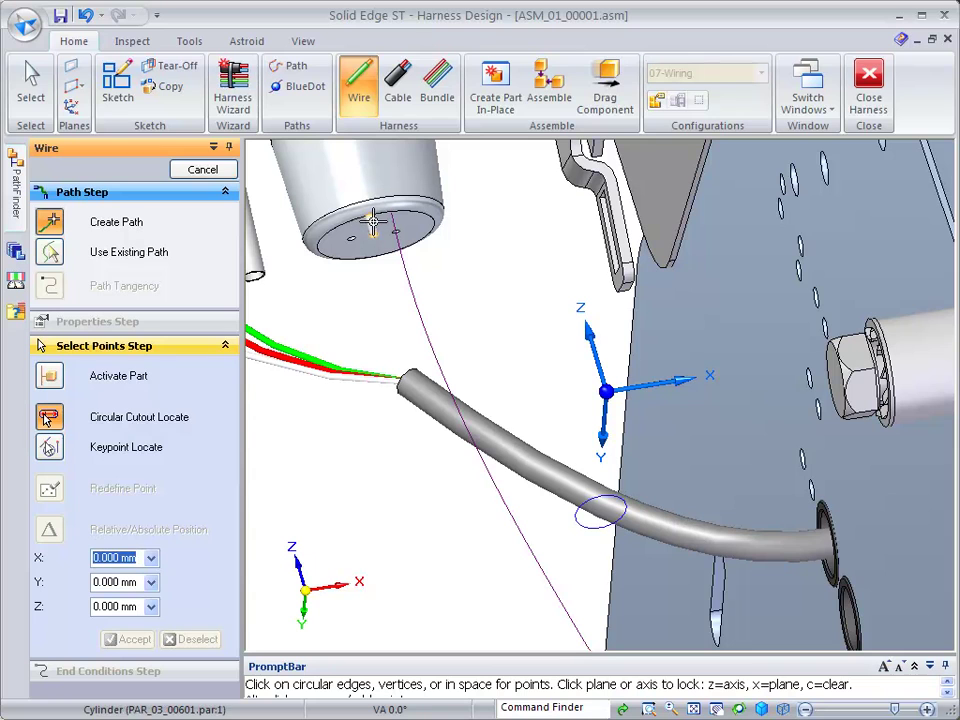
click(372, 220)
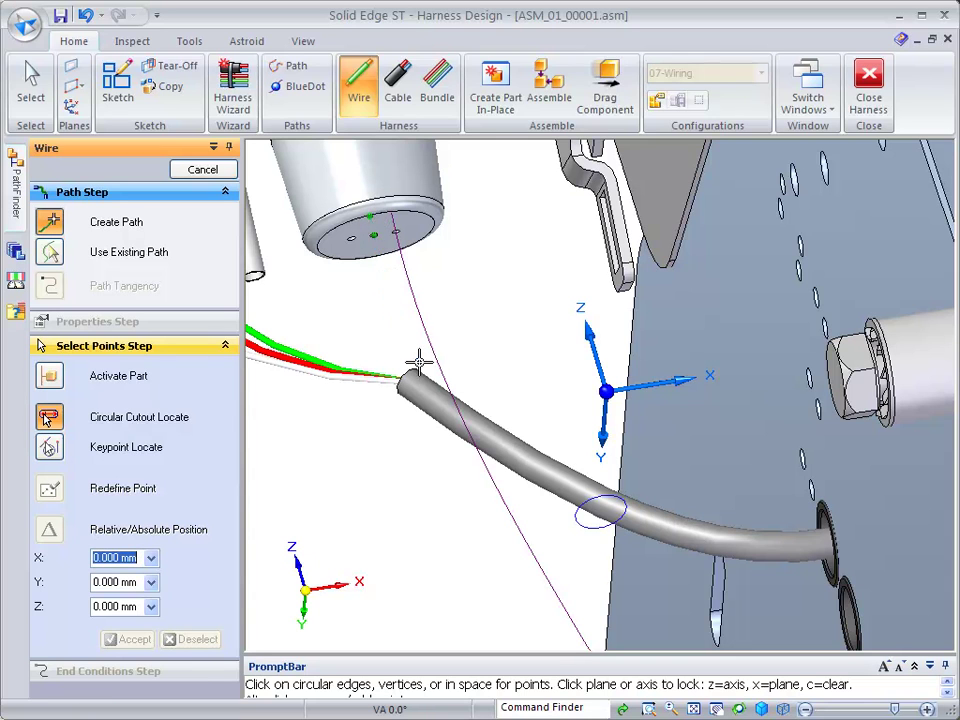
middle_drag(457, 376, 530, 472)
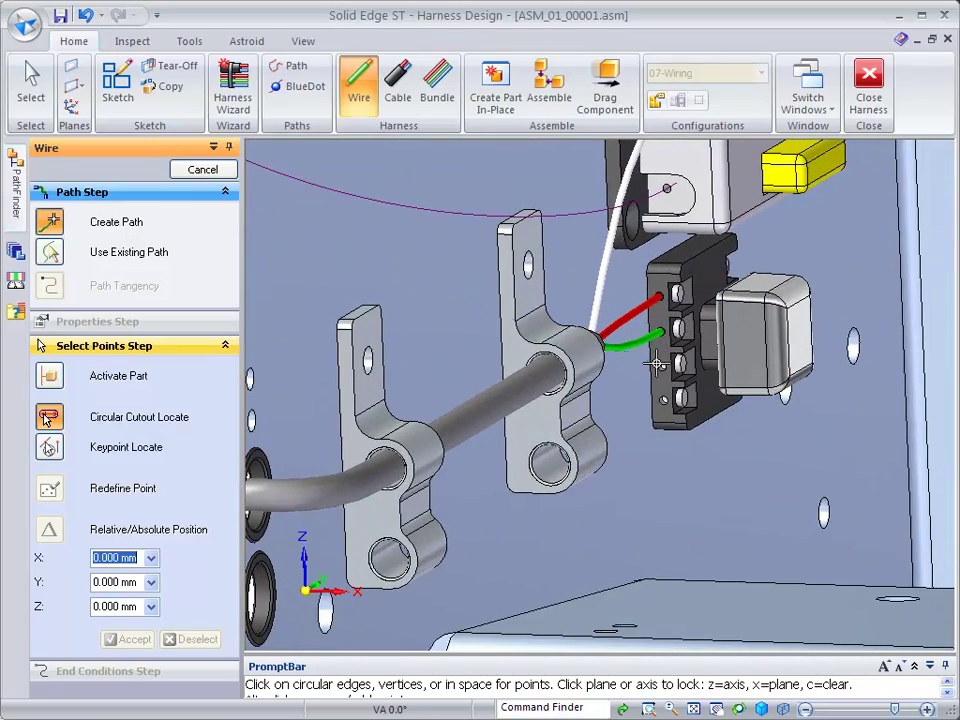
middle_drag(655, 382, 707, 429)
click(719, 432)
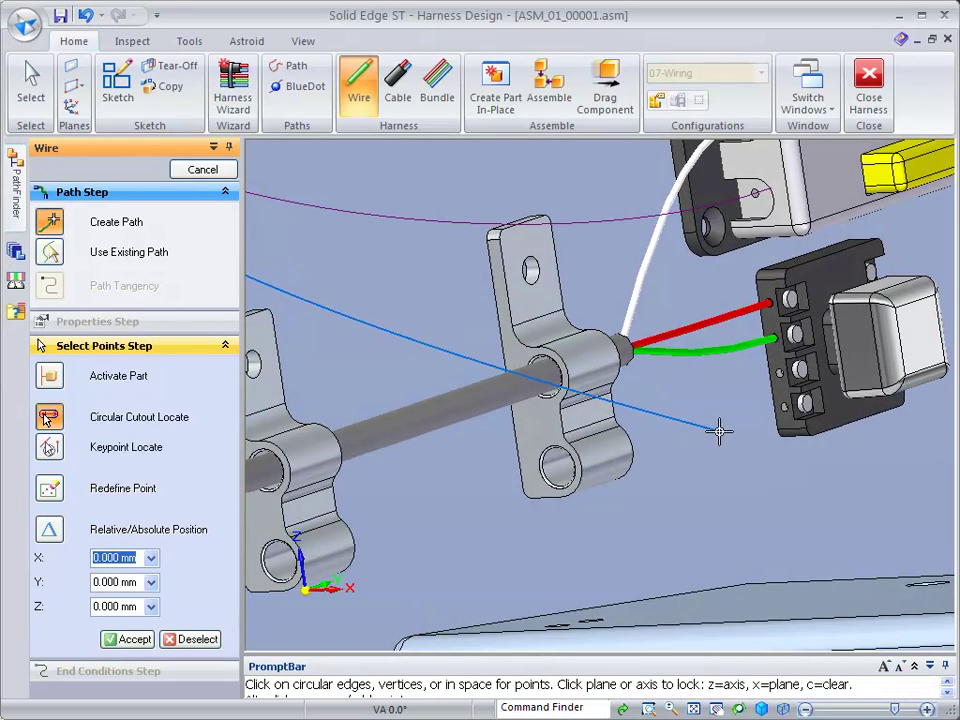
click(780, 376)
right_click(761, 459)
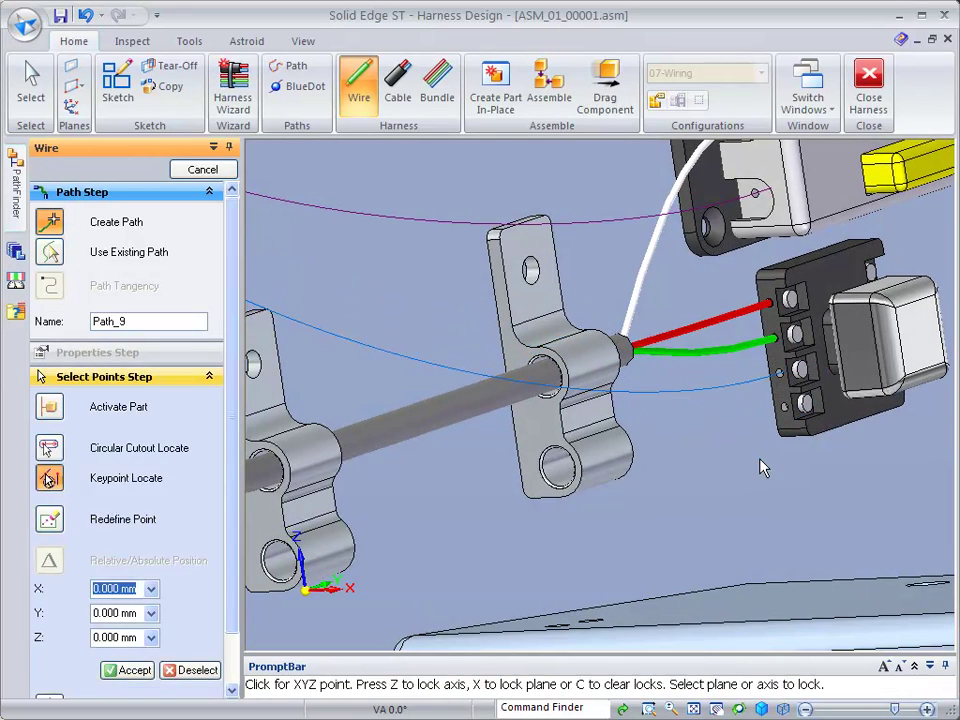
right_click(760, 459)
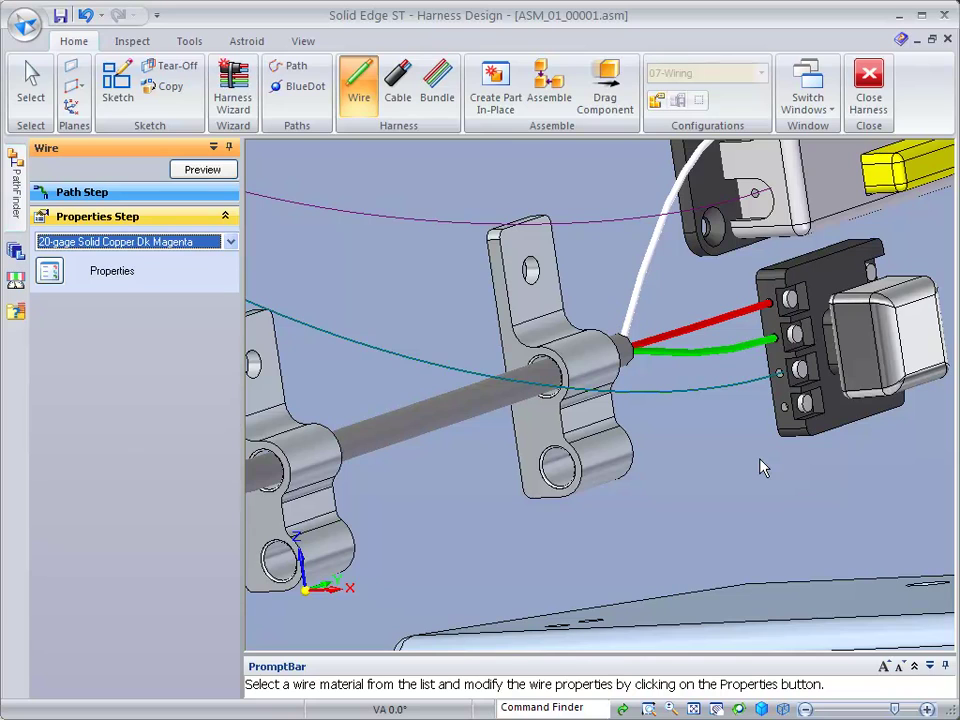
Step: Assign 20-gage Solid Copper Yellow to the wire from the switch's middle hole and finish it
click(230, 241)
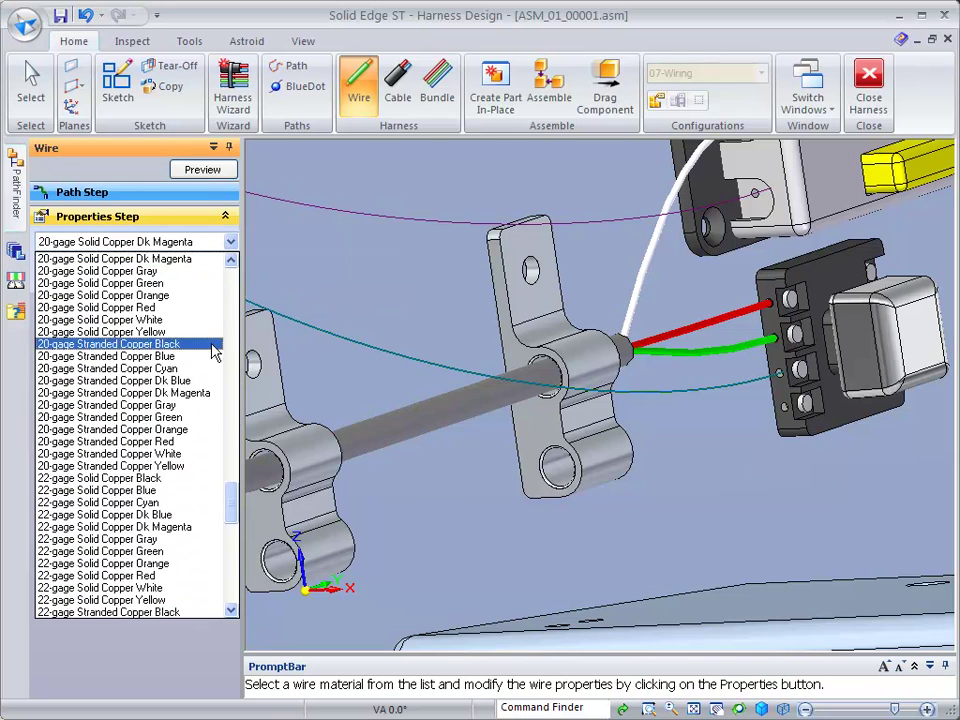
click(125, 333)
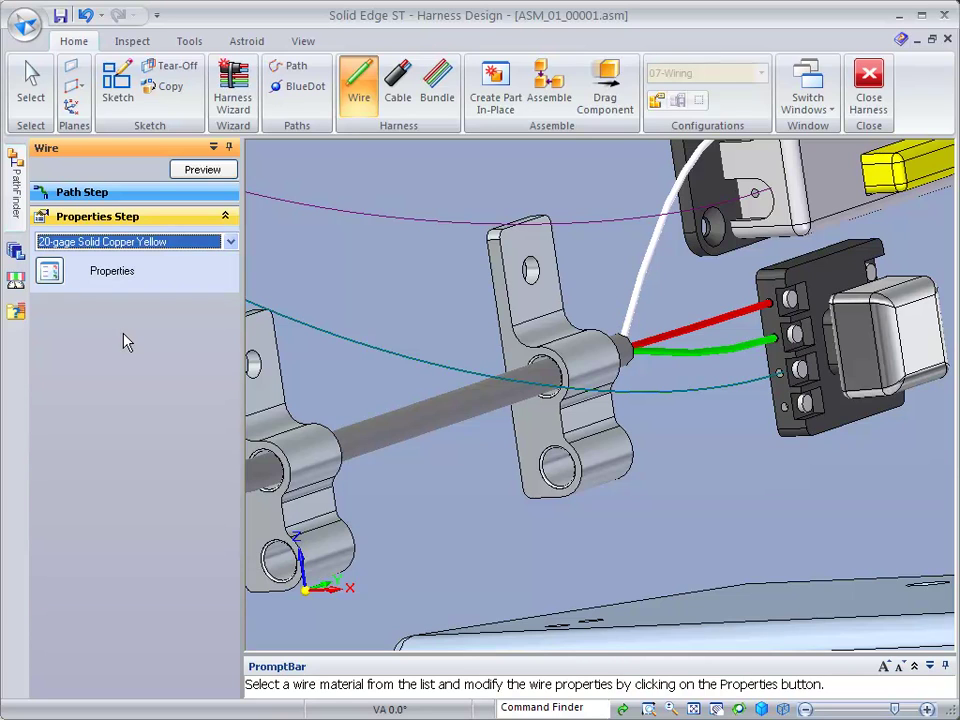
click(203, 170)
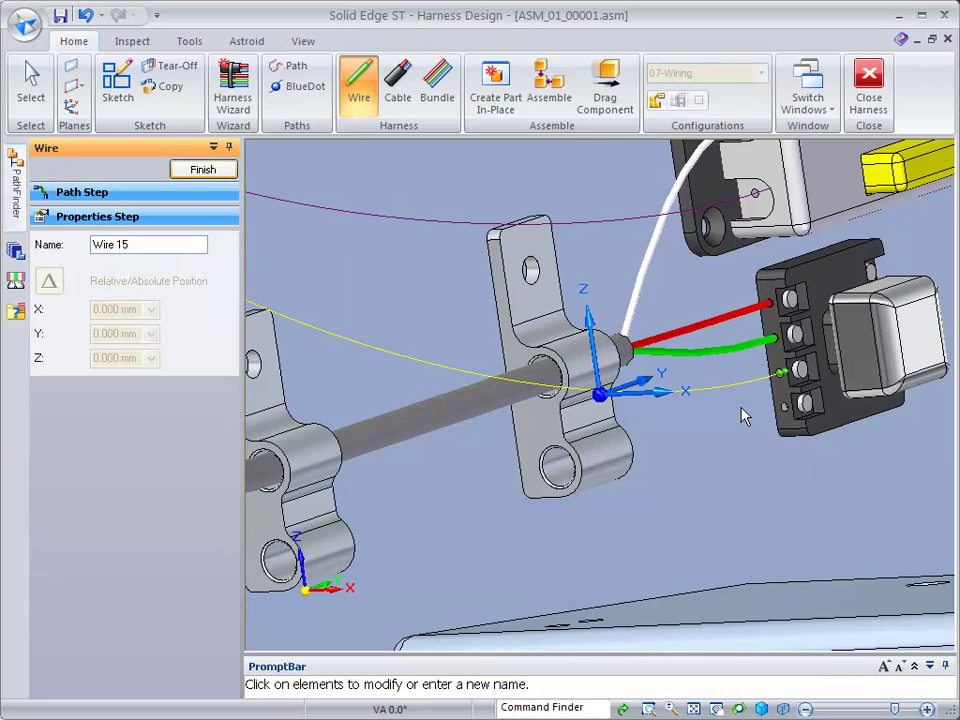
right_click(799, 520)
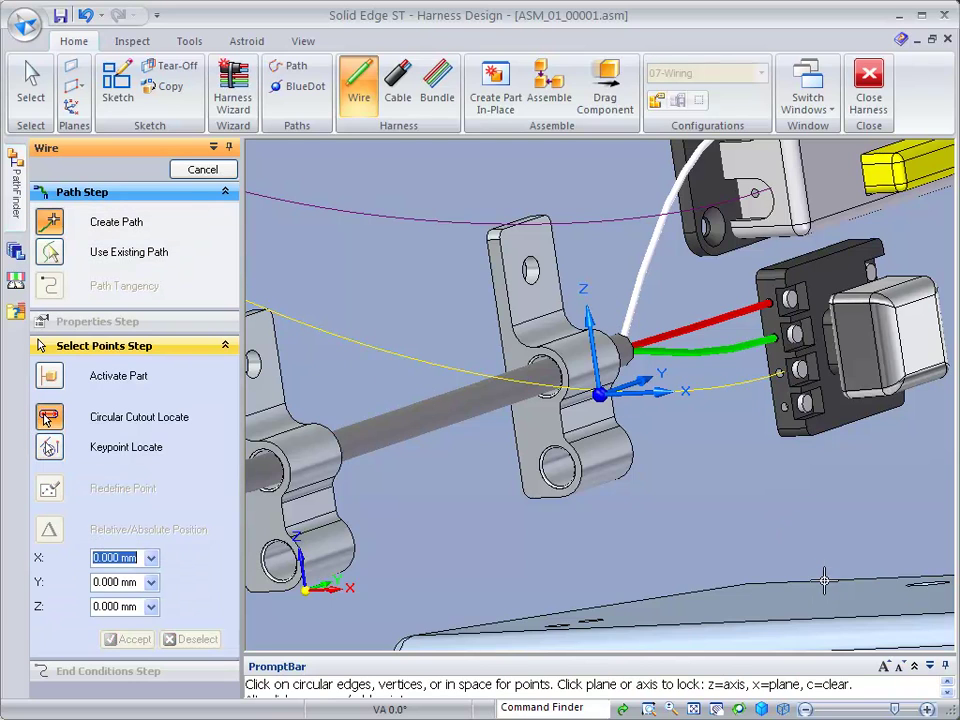
Step: Create a third wire path from the terminal block's lowest terminal hole to the remaining free hole in the switch
click(789, 401)
middle_drag(651, 493, 532, 450)
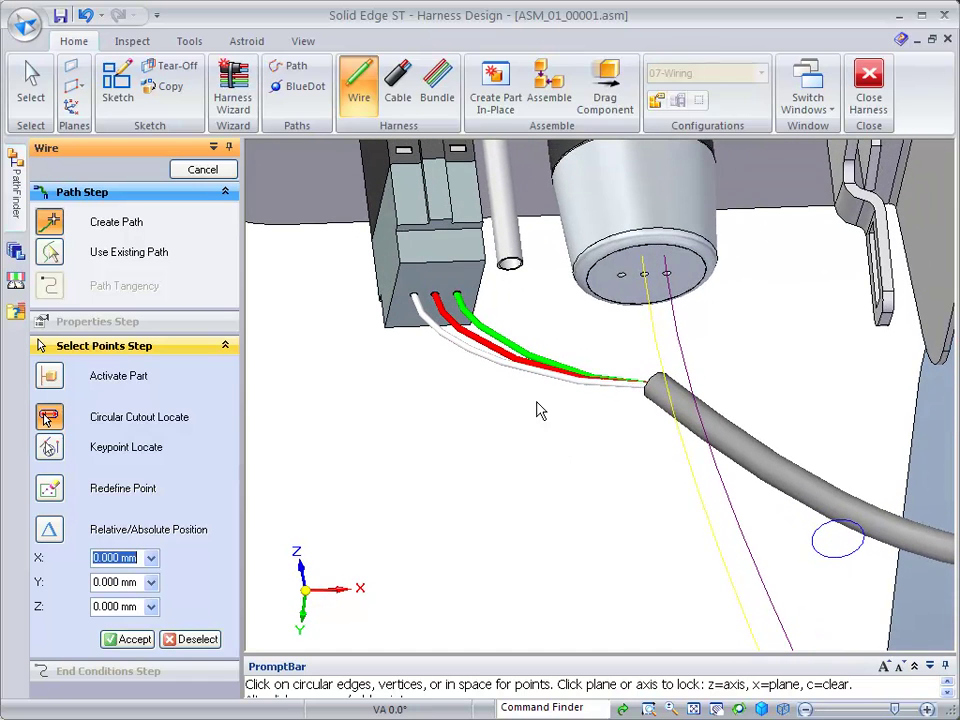
click(621, 280)
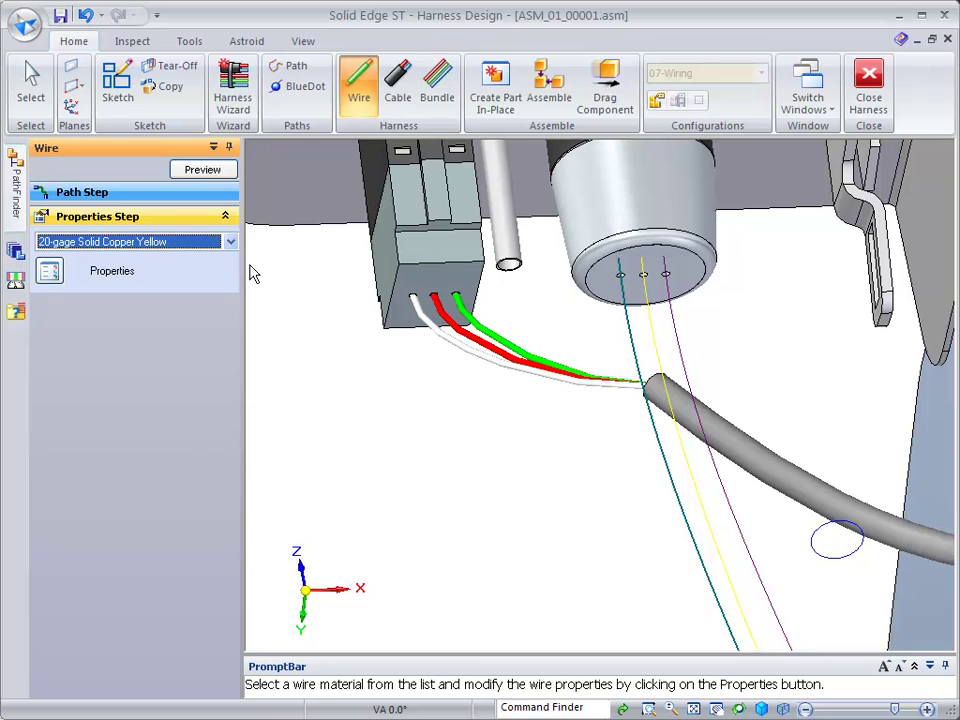
Step: Assign 20-gage Solid Copper Gray to the wire from the lowest terminal and finish it
click(231, 243)
scroll(231, 266, up, 3)
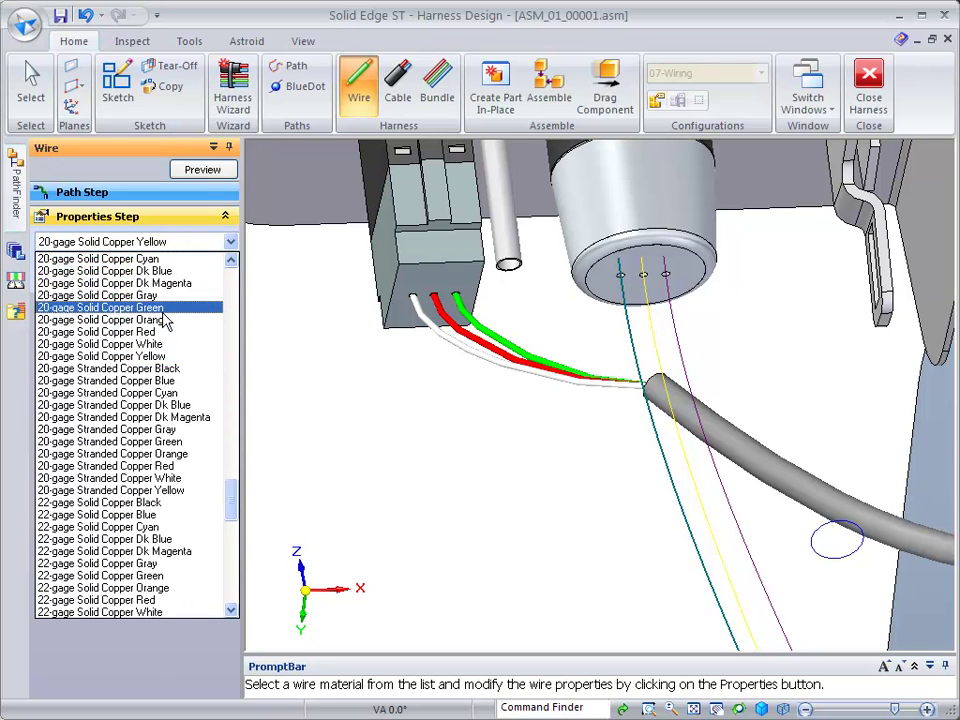
click(150, 296)
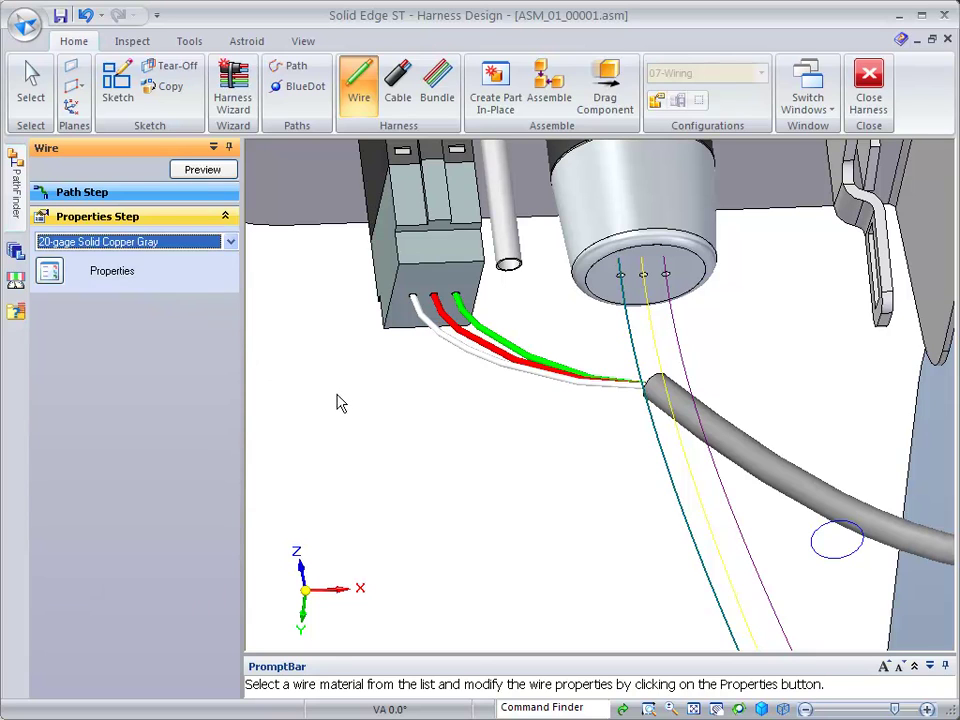
click(202, 170)
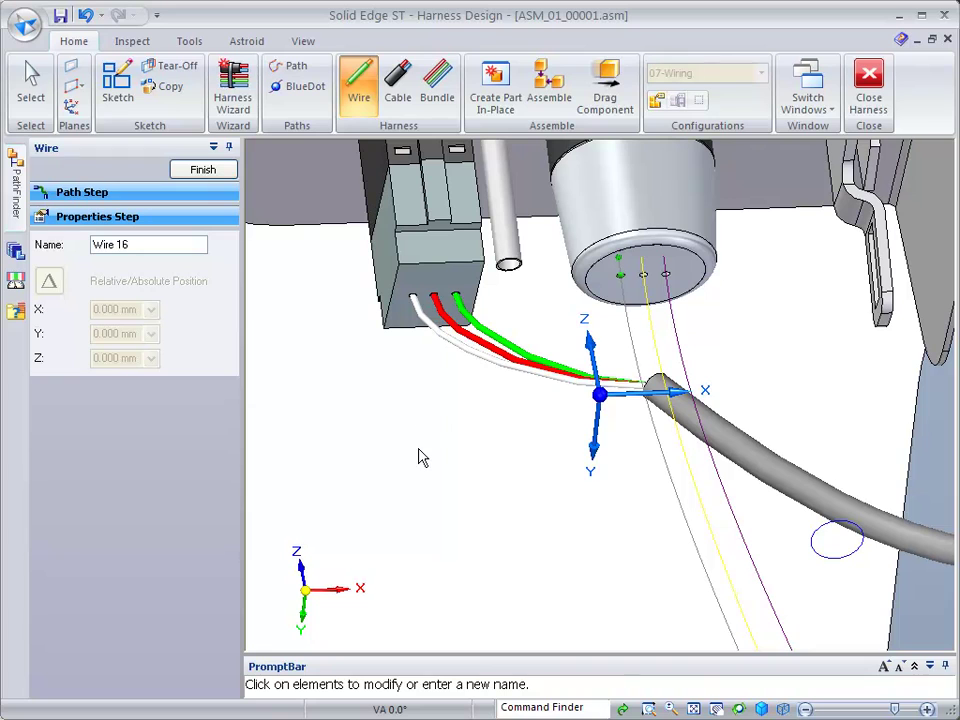
right_click(419, 447)
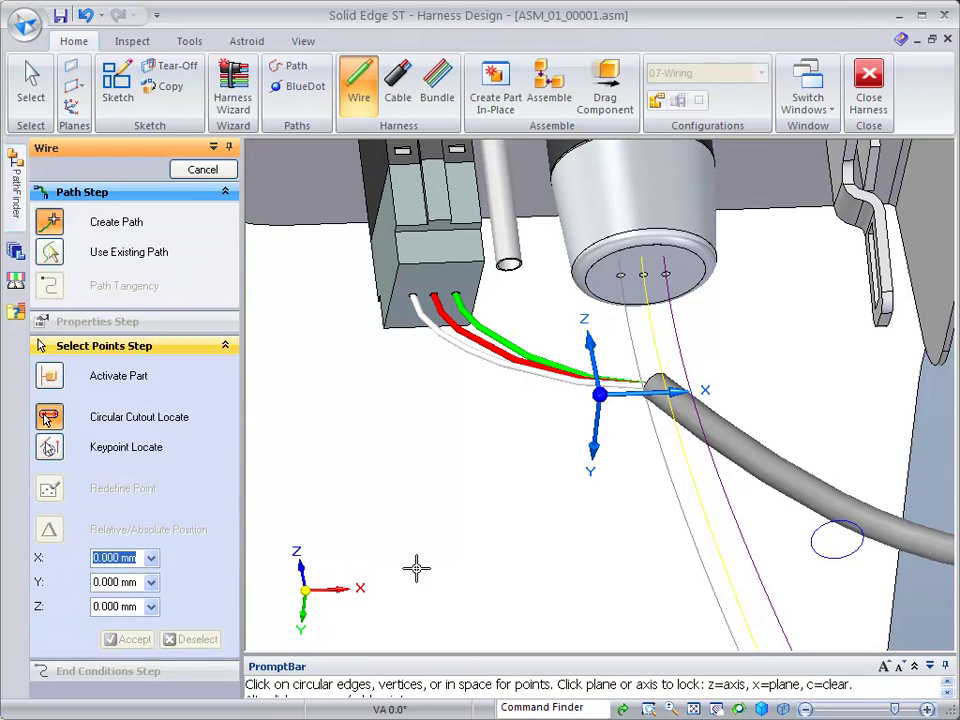
Step: Start a cable and accept the purple, yellow and gray wires as its conductors, starting from their fuse box and terminal block ends
middle_drag(454, 605, 454, 600)
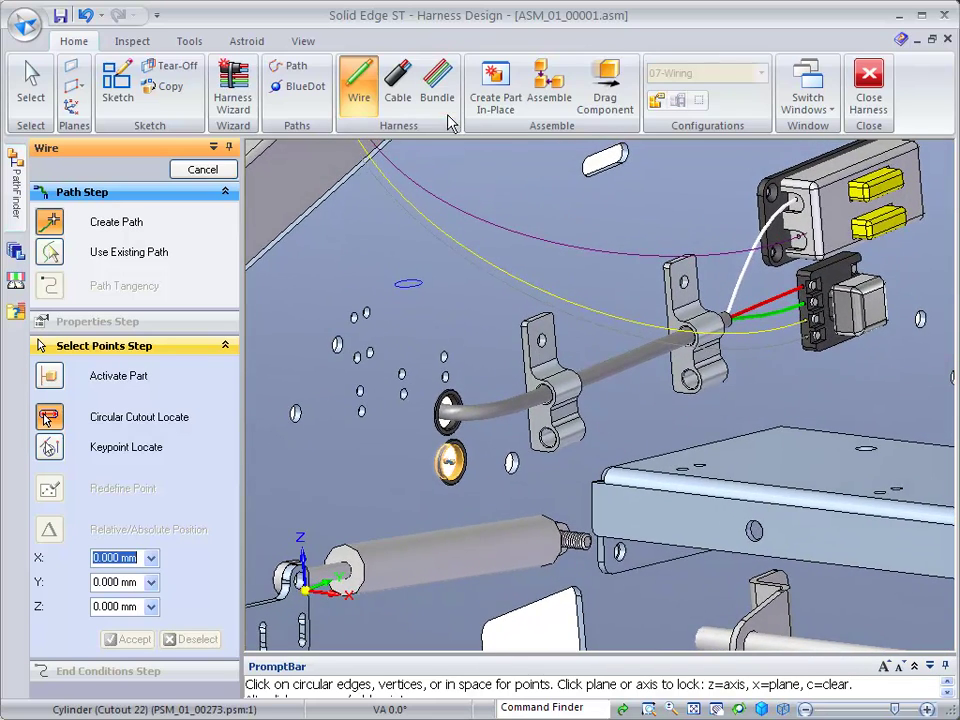
click(398, 92)
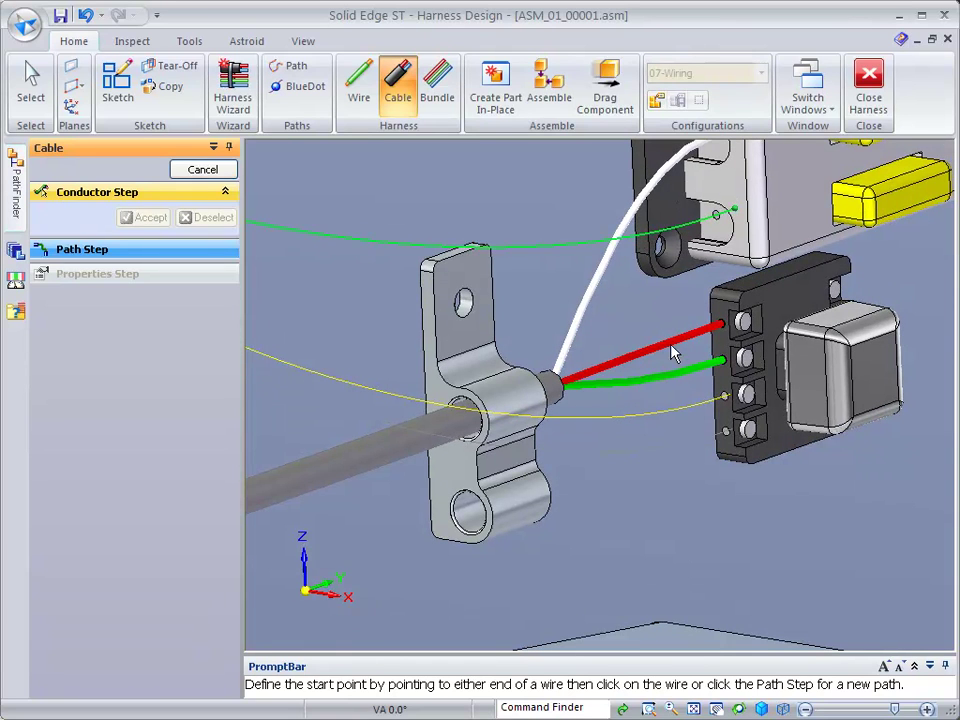
click(671, 416)
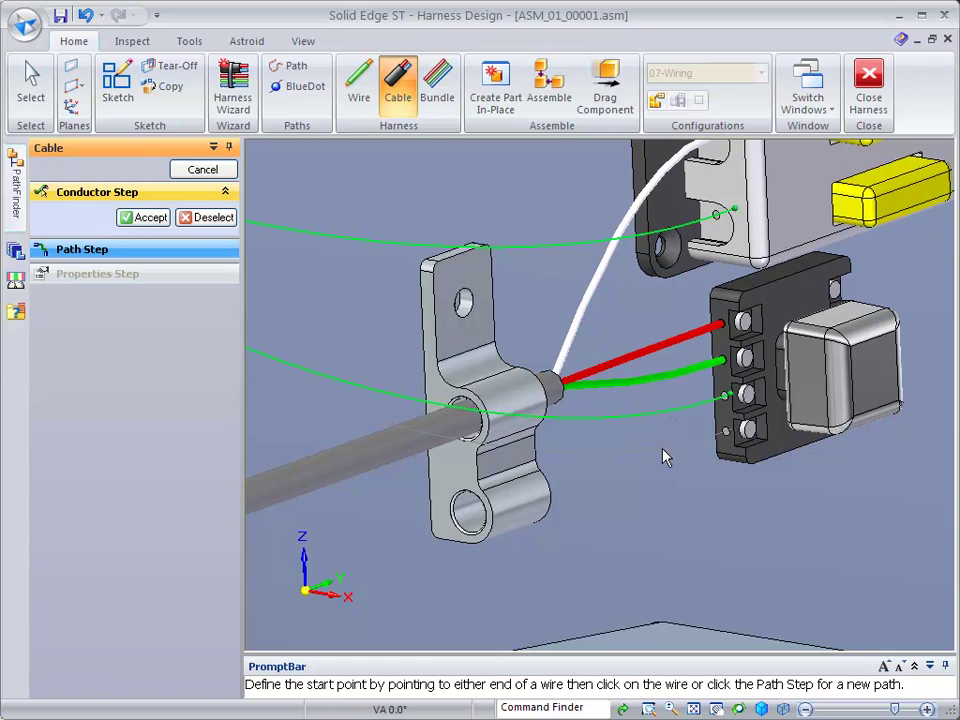
click(663, 452)
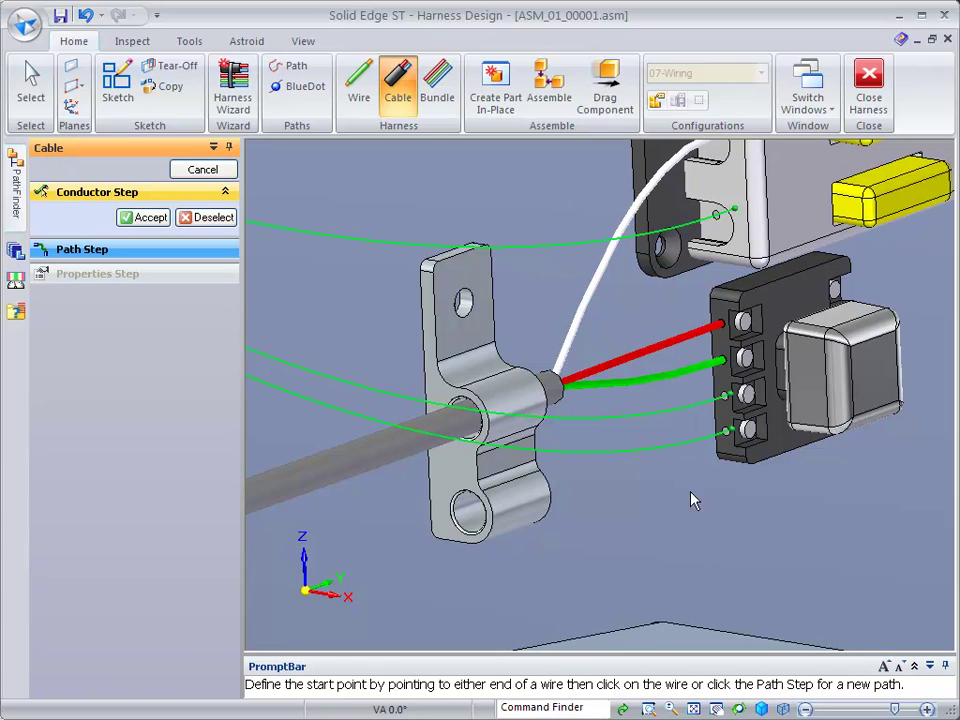
right_click(621, 508)
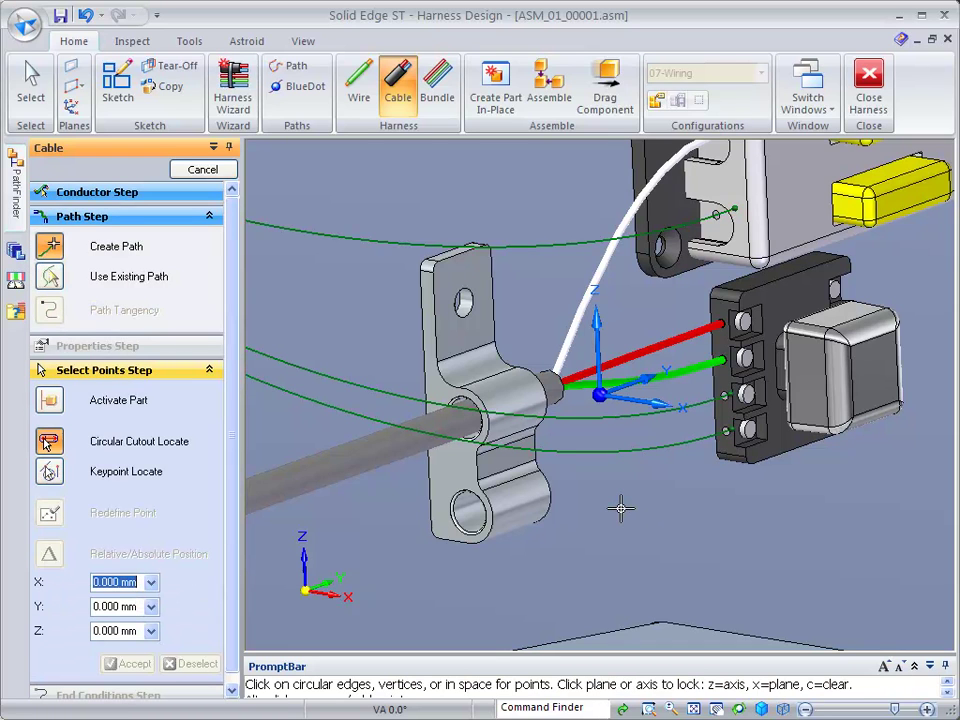
Step: Create the cable path through the lower holes of both clamps, the lower grommet and the centre of the sketched circle
scroll(621, 508, down, 1)
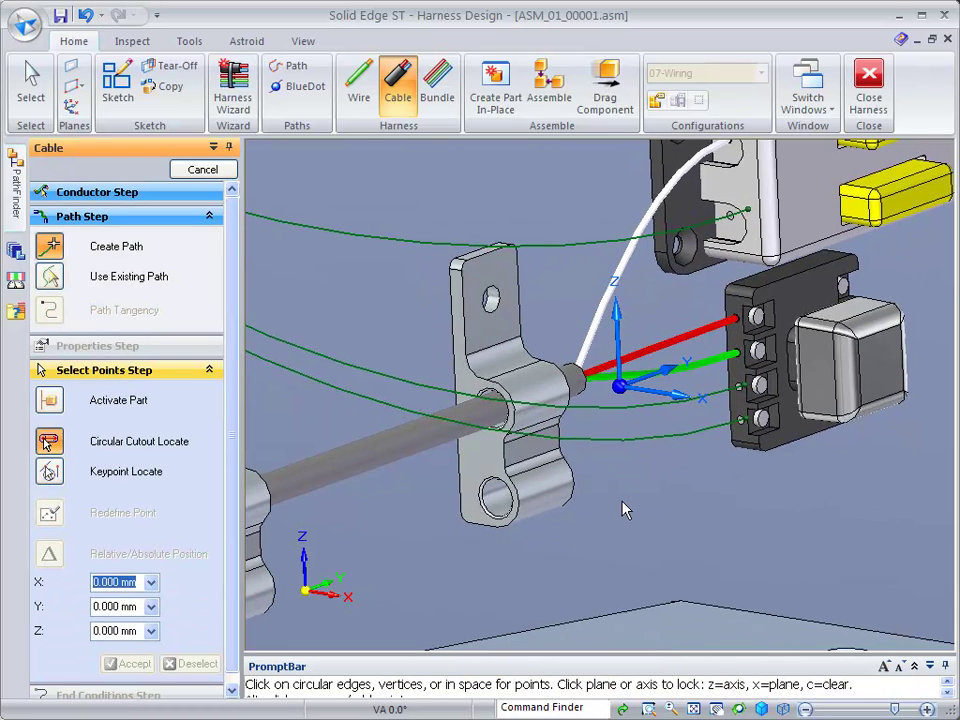
middle_drag(623, 488, 642, 398)
middle_drag(637, 495, 802, 468)
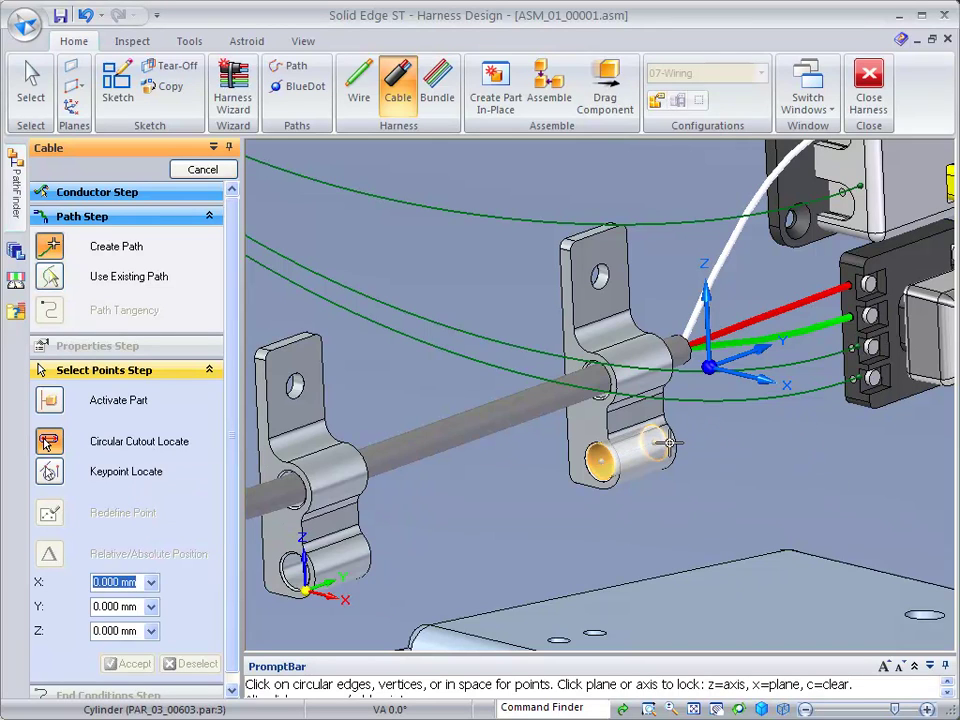
click(669, 441)
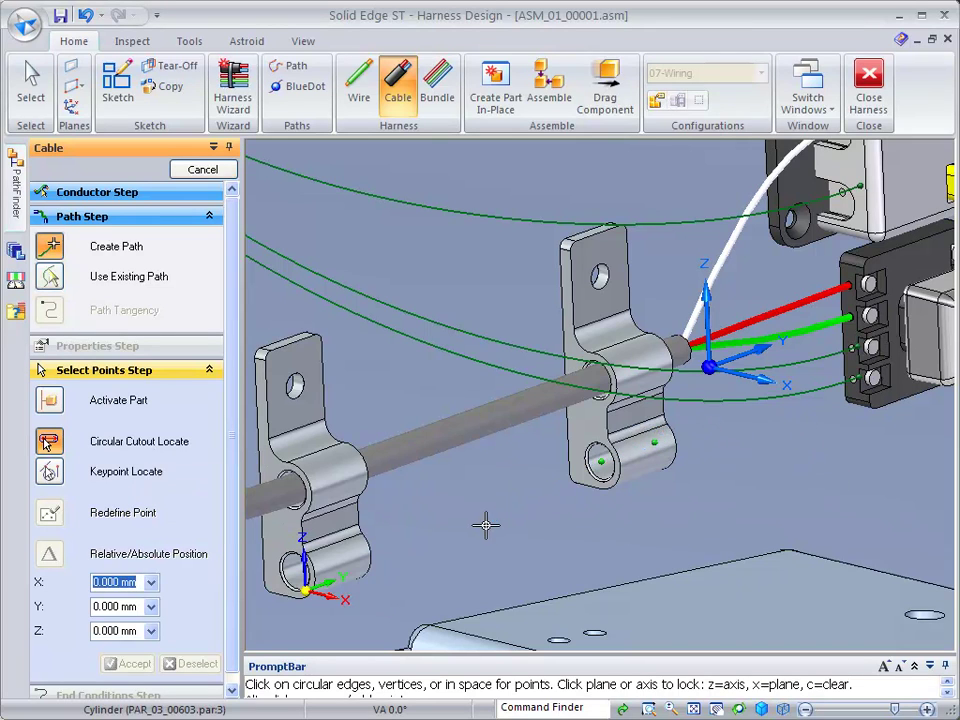
shift+middle_drag(448, 522, 535, 496)
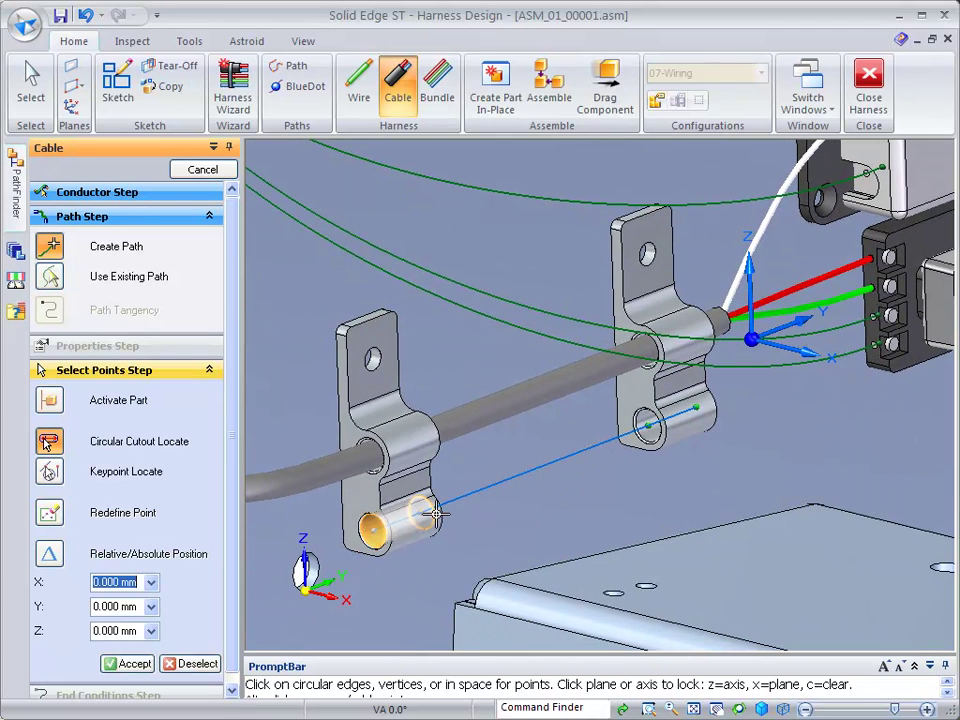
click(438, 517)
middle_drag(401, 598, 392, 530)
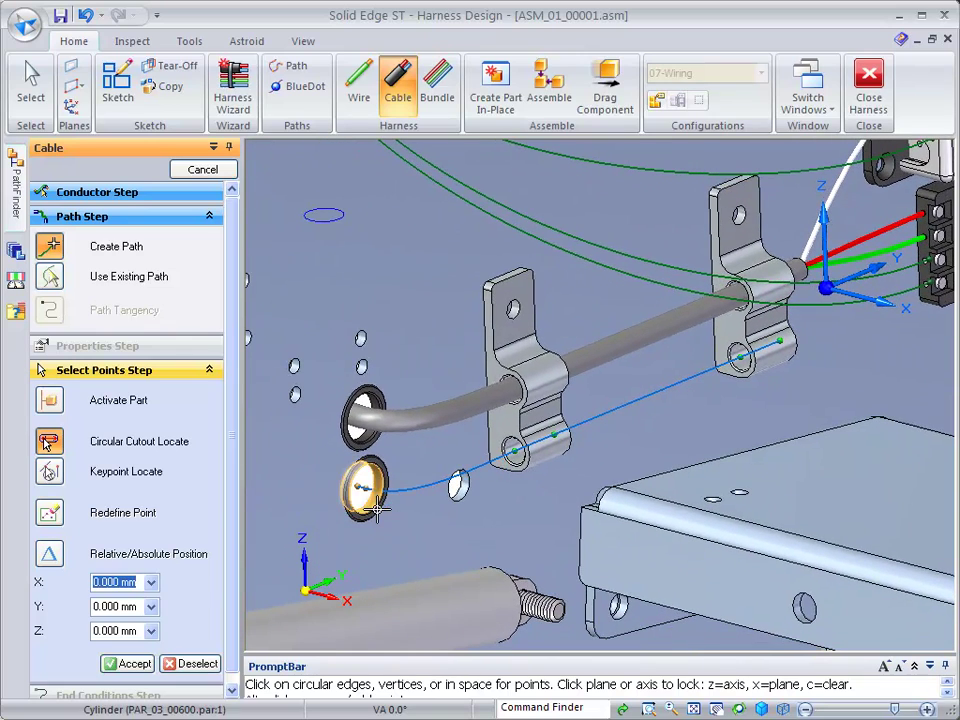
middle_drag(411, 589, 395, 434)
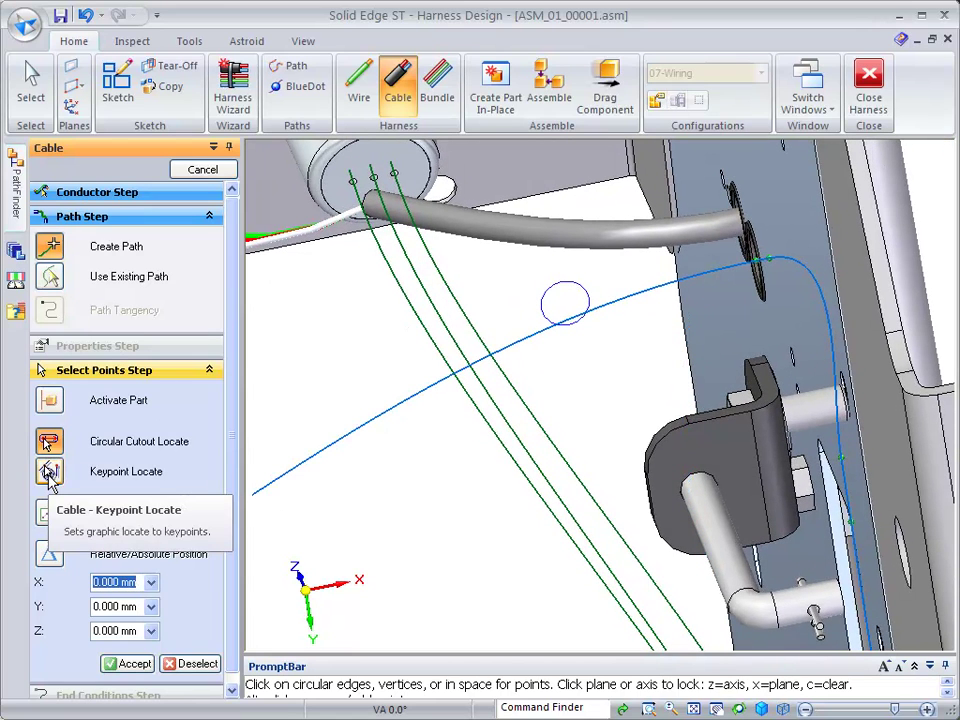
click(48, 474)
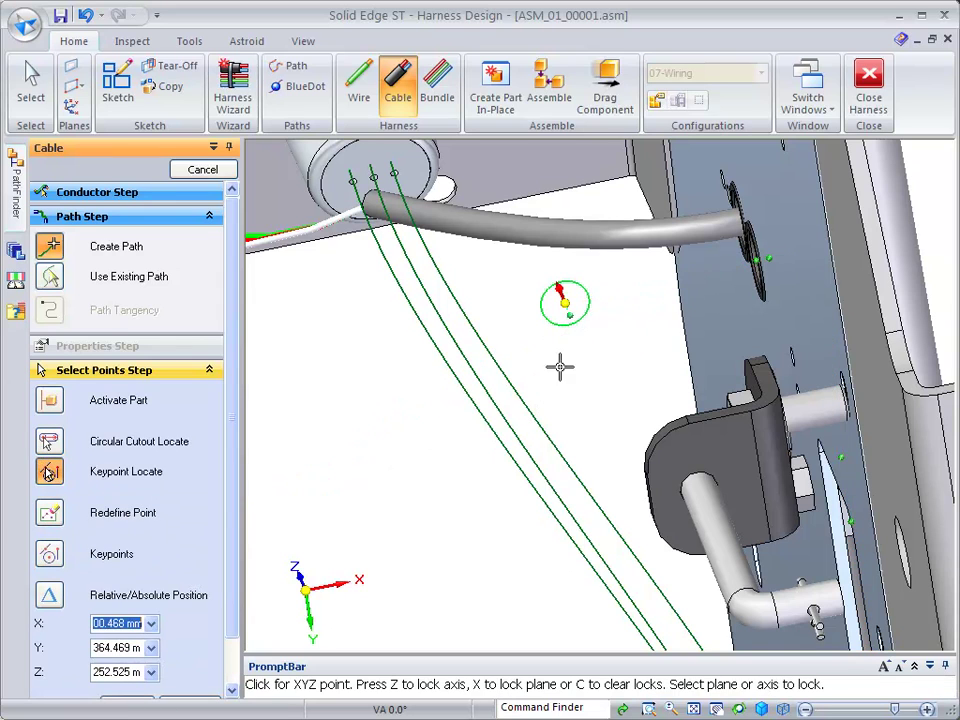
right_click(357, 302)
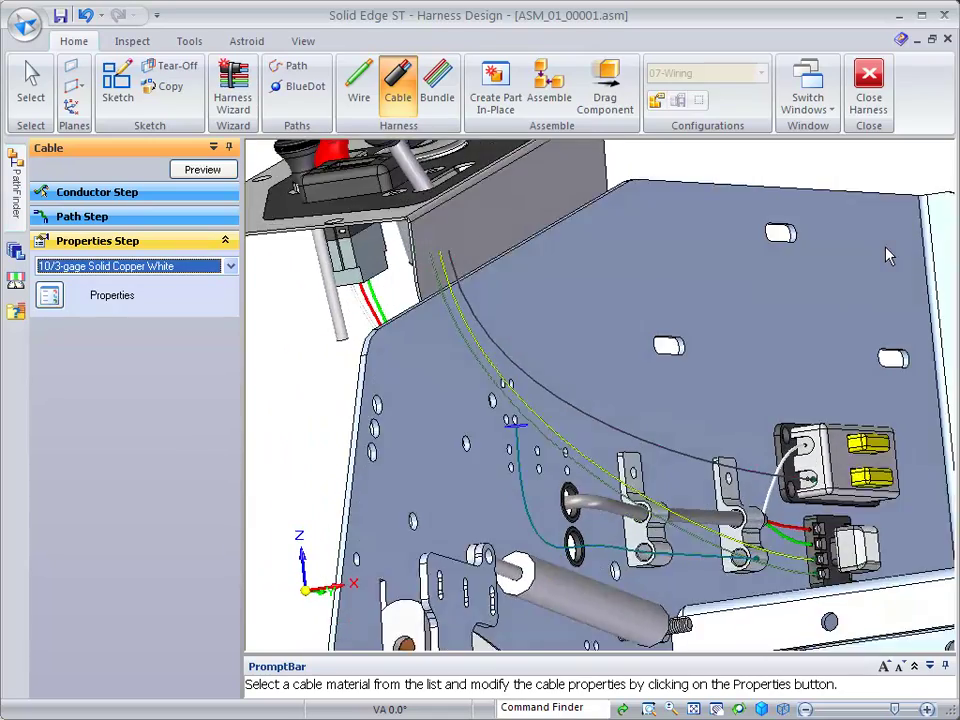
Step: Finish the cable with 10/3-gage Solid Copper White as its material
middle_drag(886, 256, 641, 170)
click(203, 169)
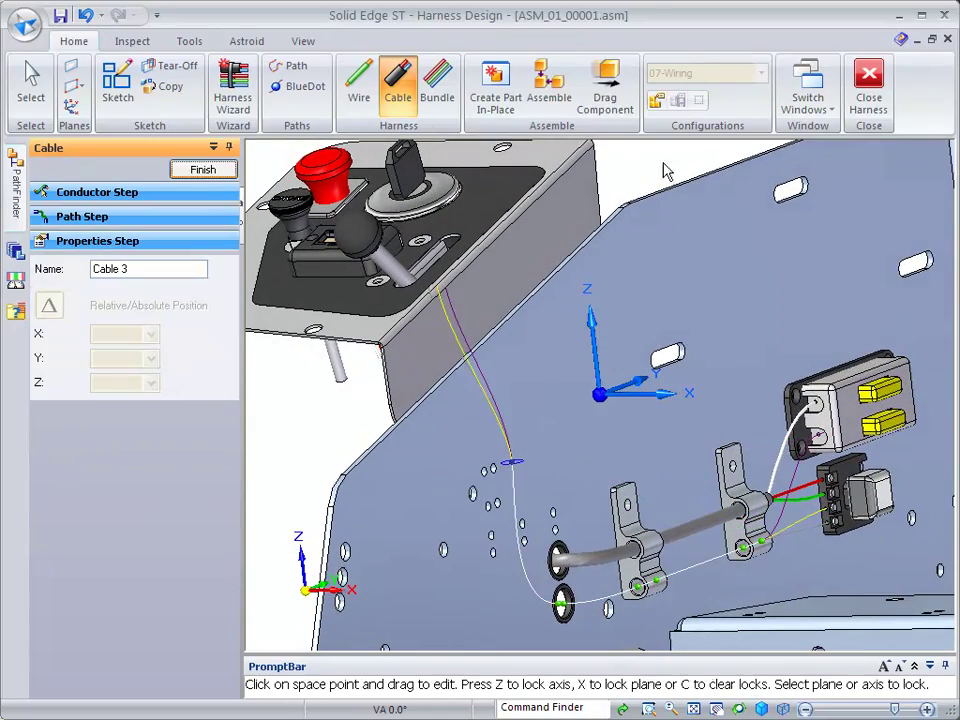
middle_drag(771, 190, 212, 172)
click(203, 169)
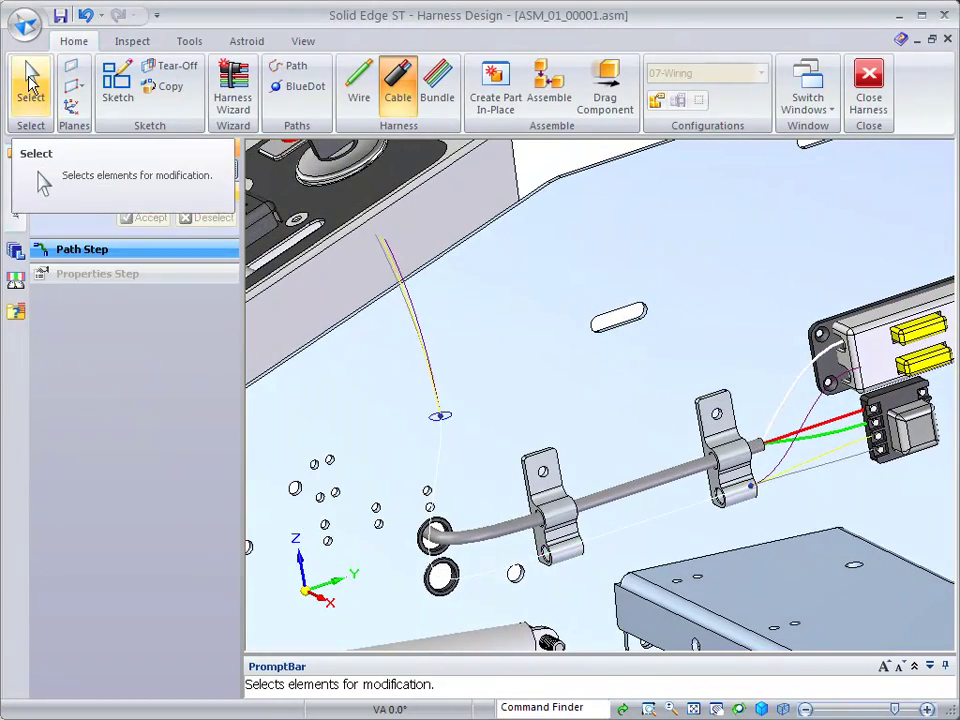
Step: Create physical conductors for the entire harness, covering all its cables and wires
click(30, 85)
click(15, 165)
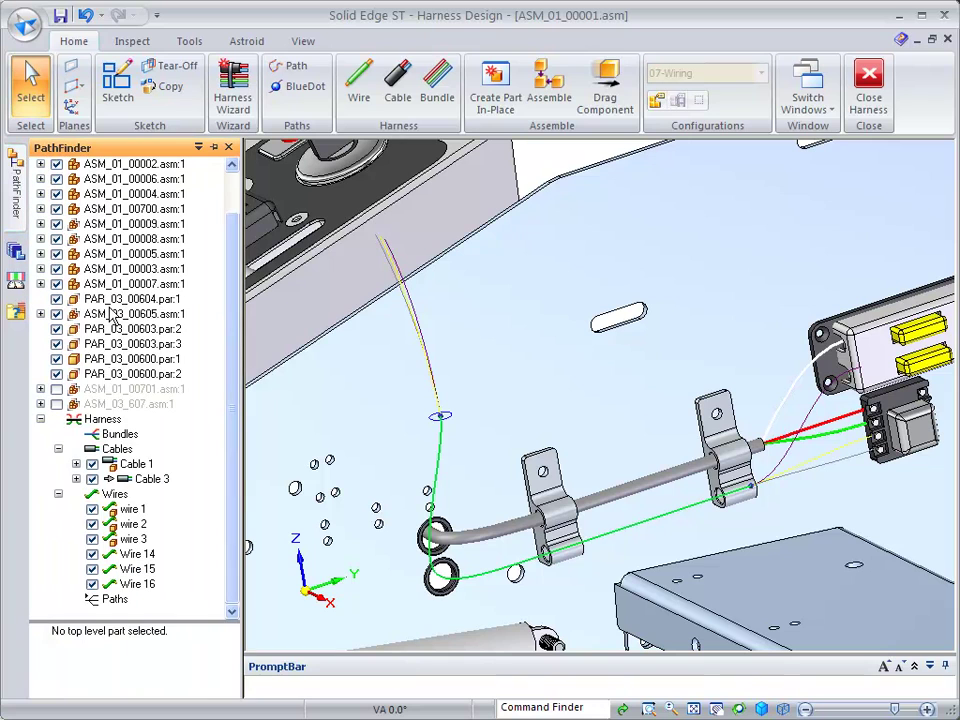
click(103, 420)
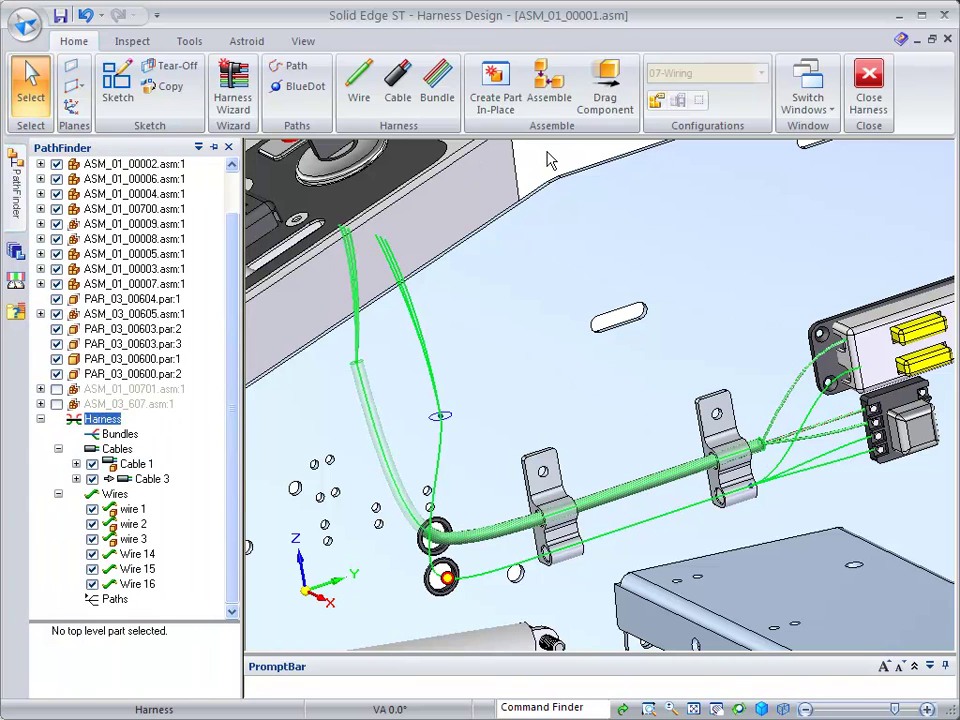
right_click(548, 158)
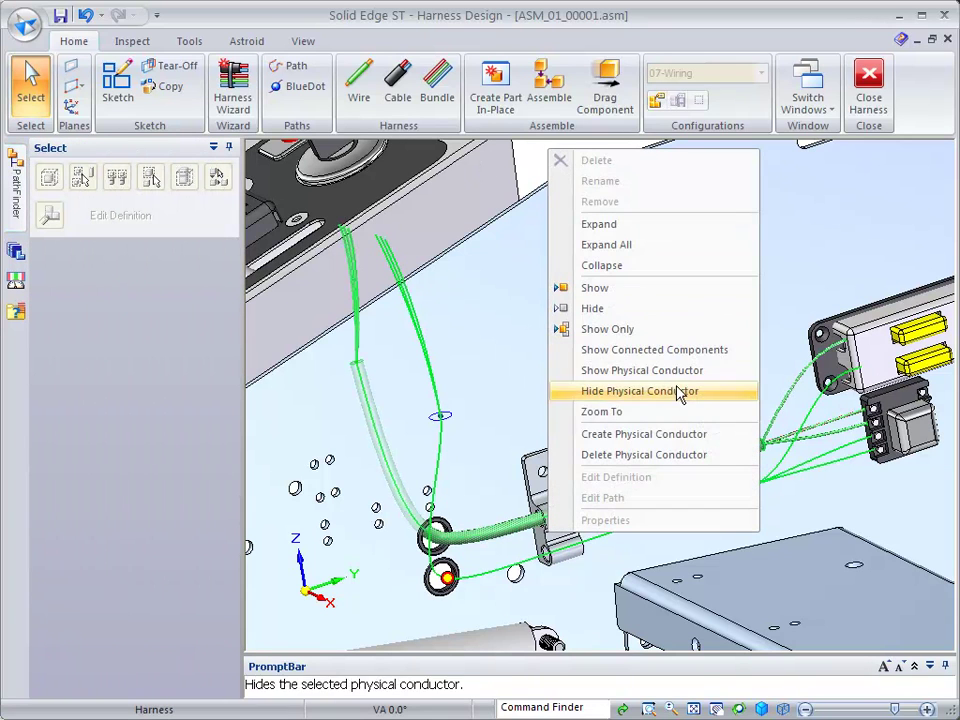
click(640, 436)
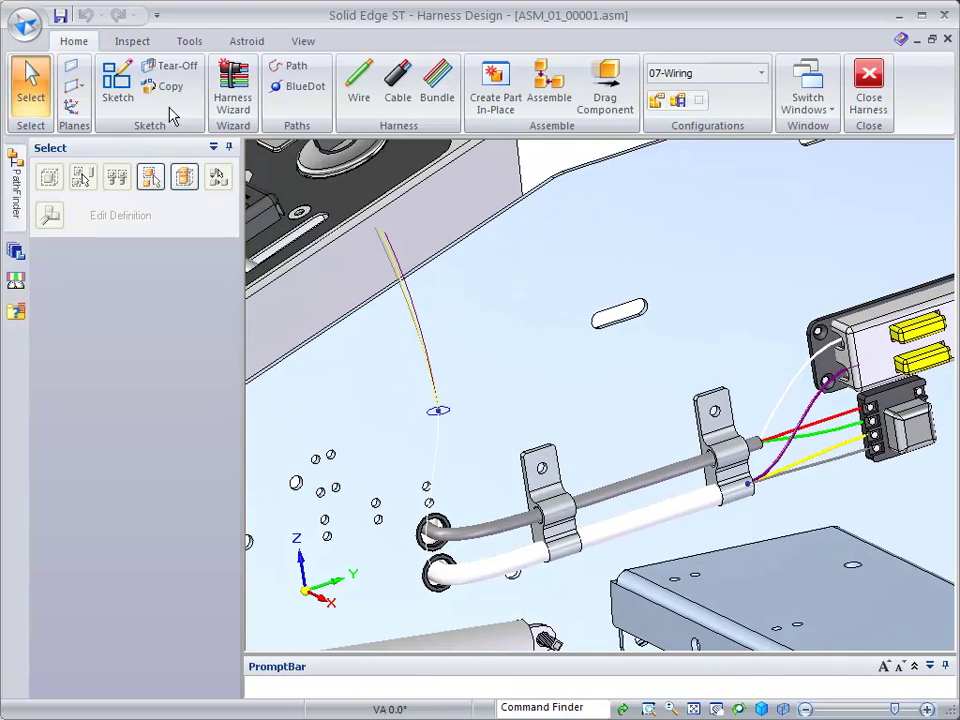
Step: Hide all wire curves in the harness assembly while keeping the physical conductors displayed
click(32, 88)
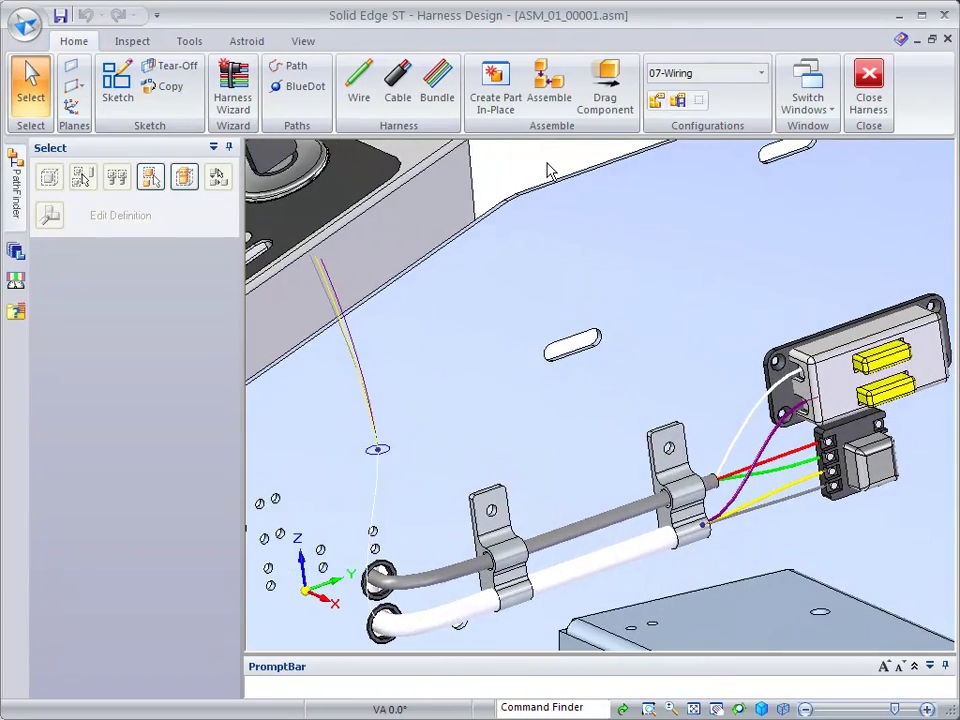
right_click(520, 156)
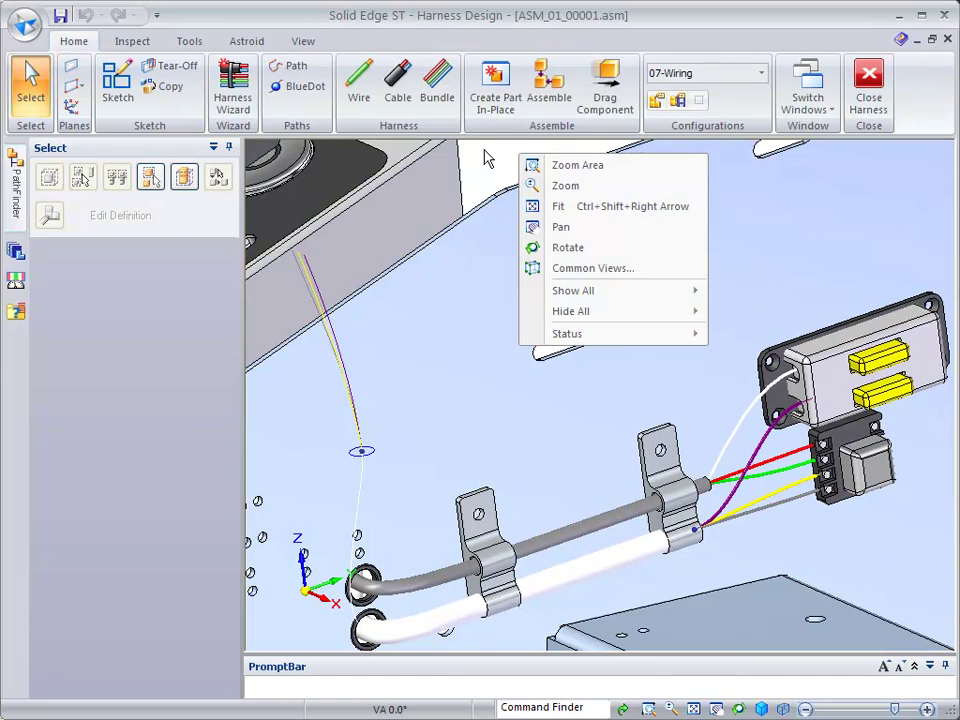
right_click(485, 152)
mouse_move(560, 310)
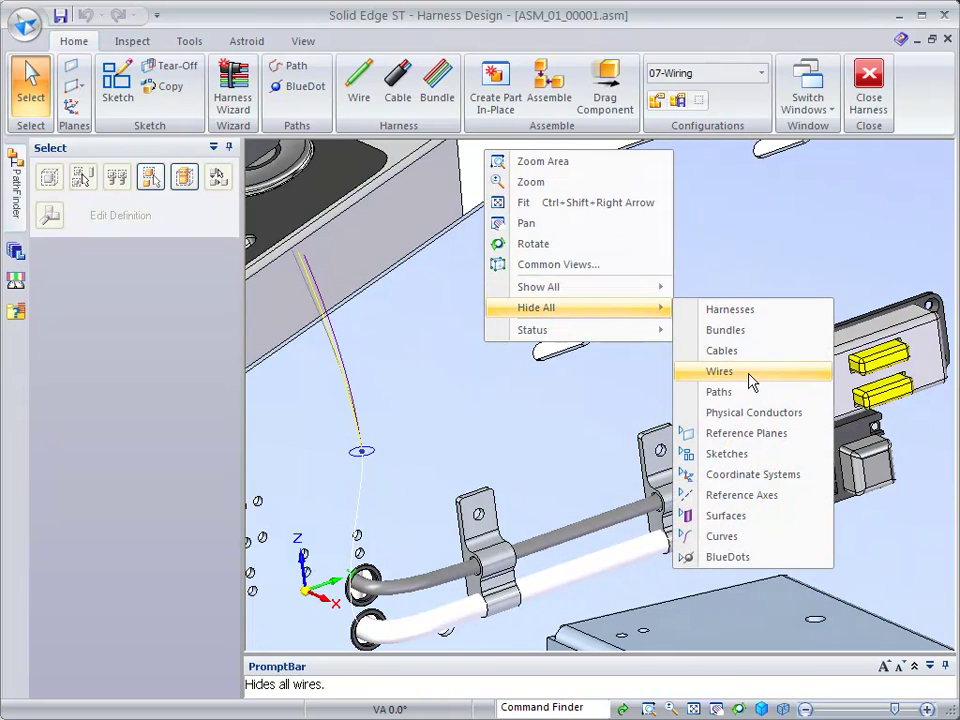
click(350, 323)
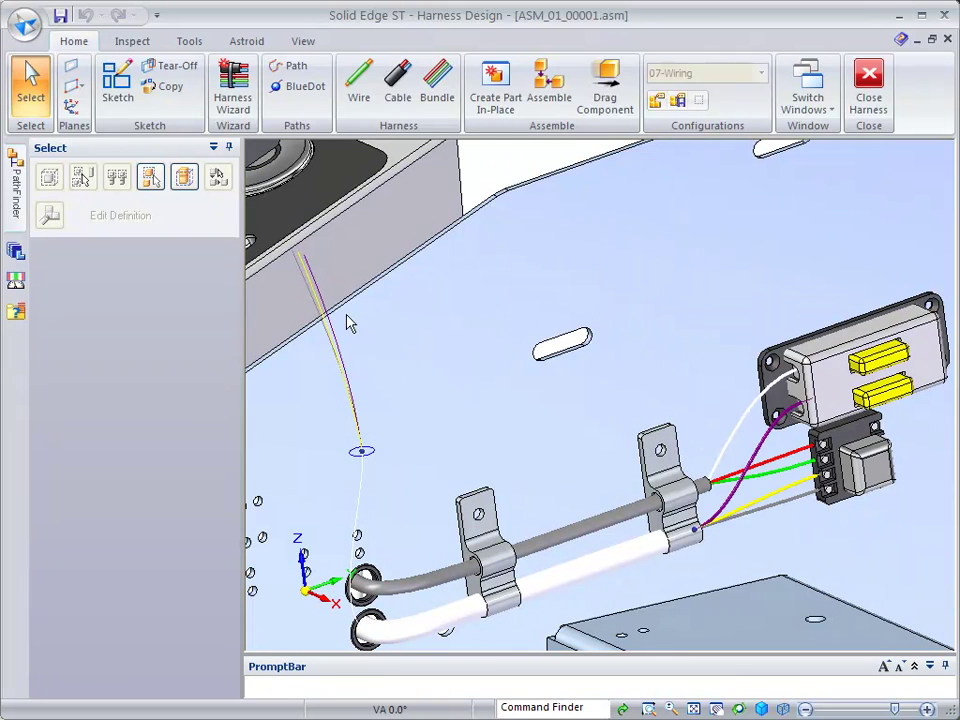
Step: Hide all sketches and all BlueDots in the assembly
right_click(512, 162)
mouse_move(594, 289)
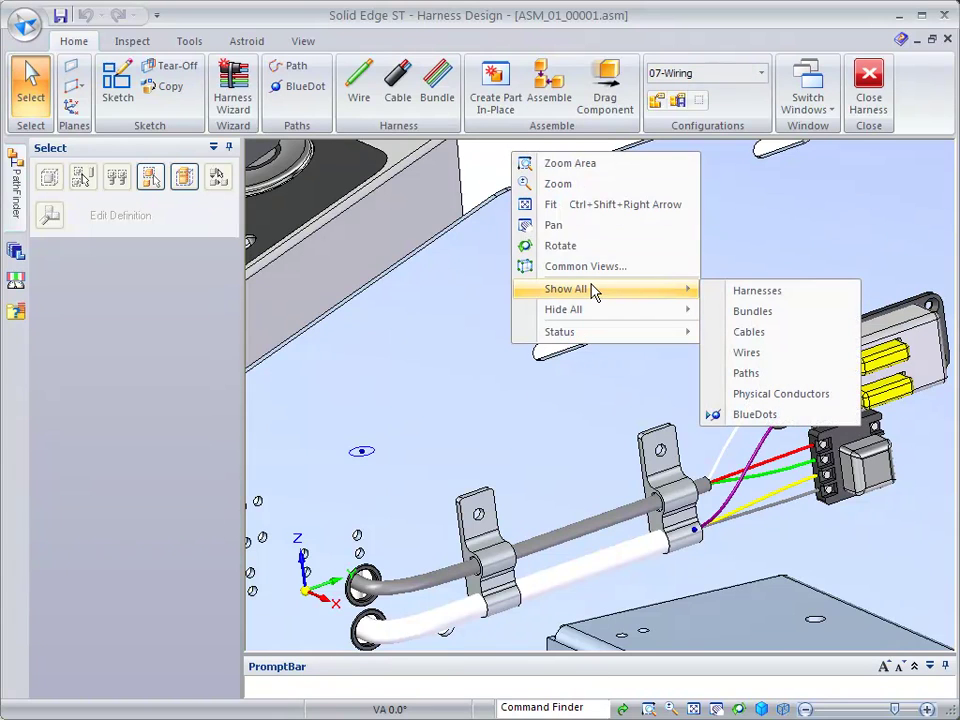
mouse_move(600, 315)
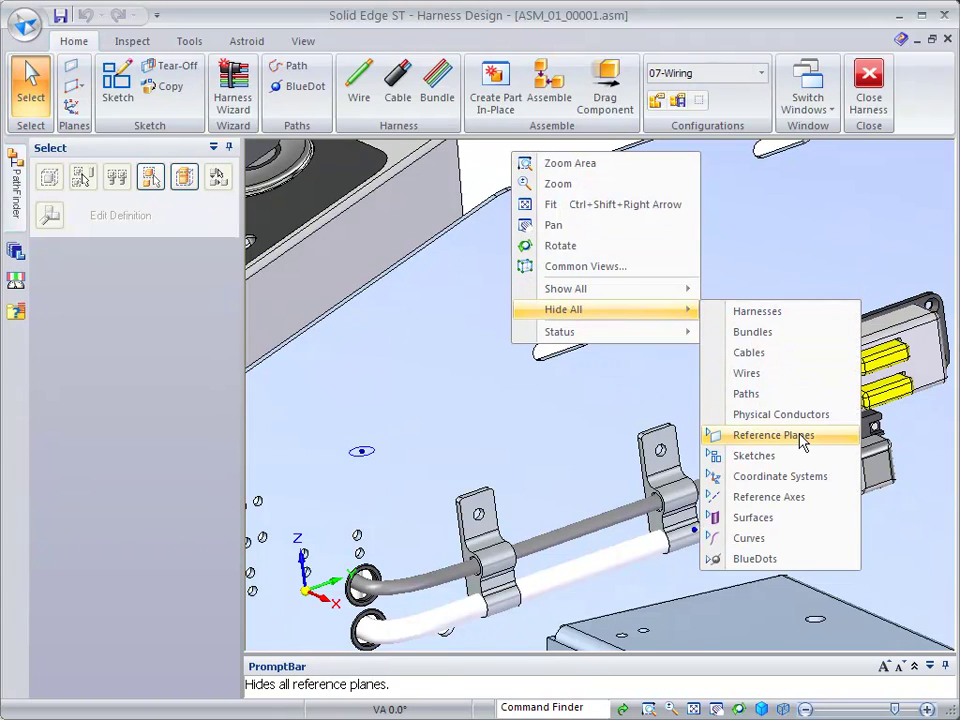
click(767, 458)
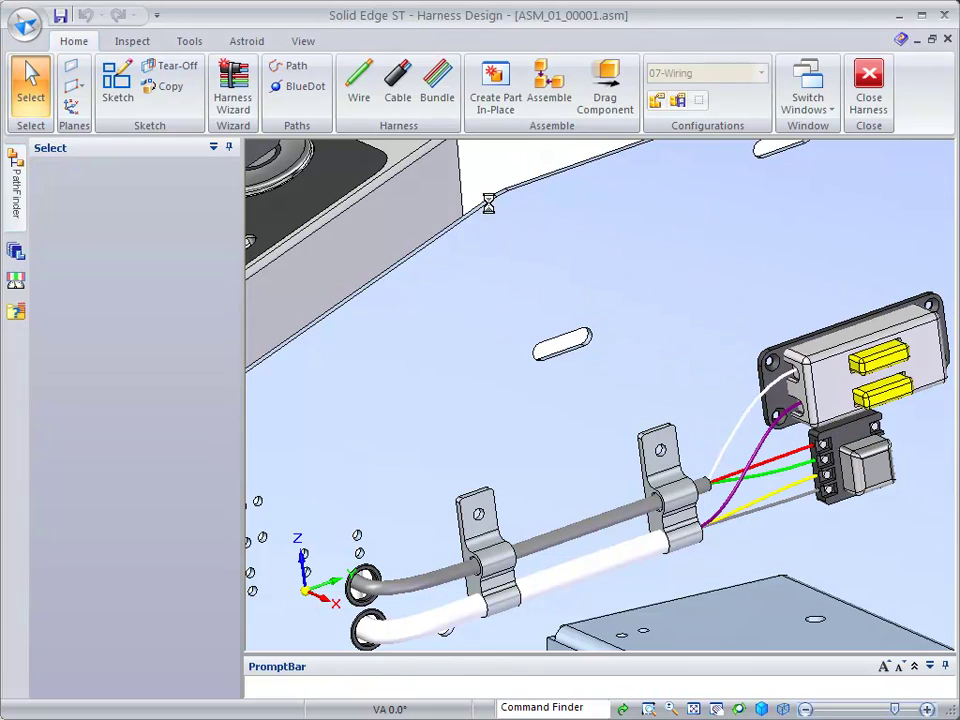
right_click(493, 170)
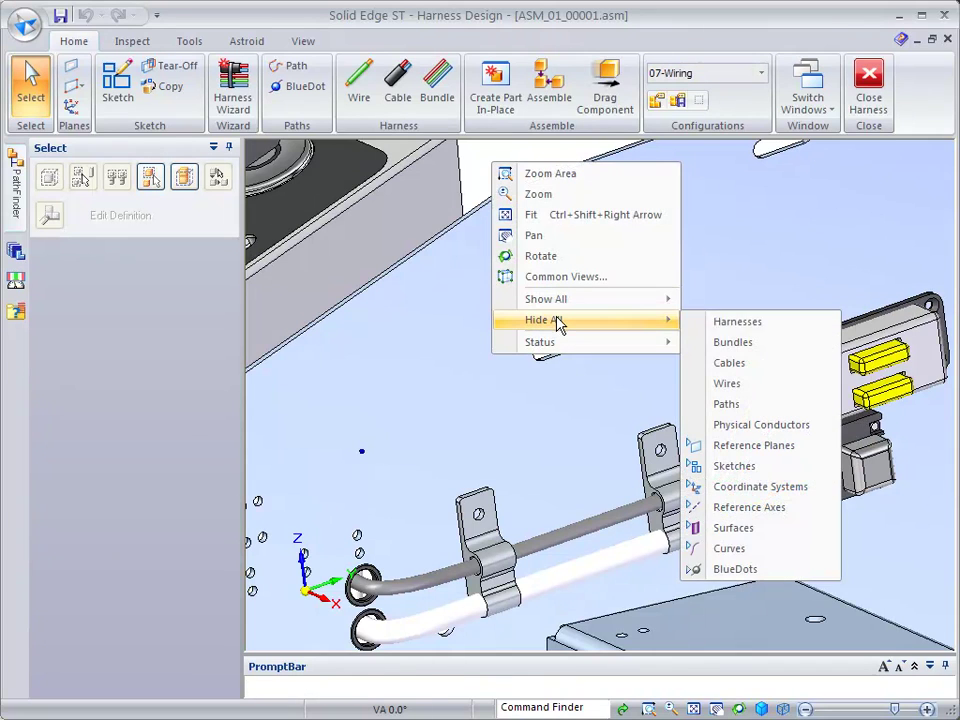
click(763, 575)
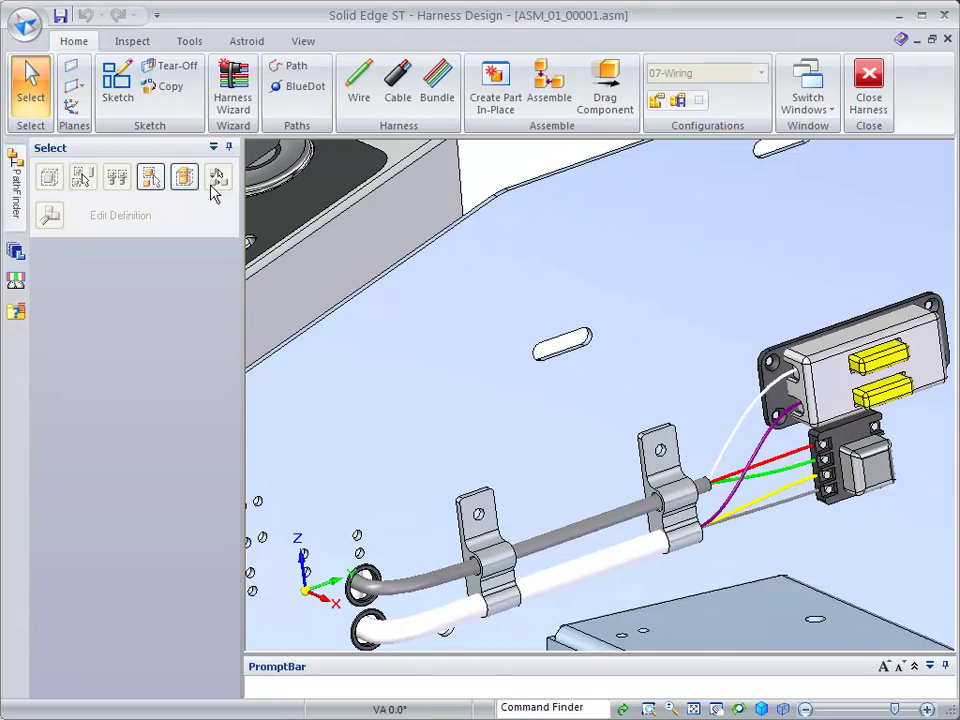
scroll(536, 198, down, 3)
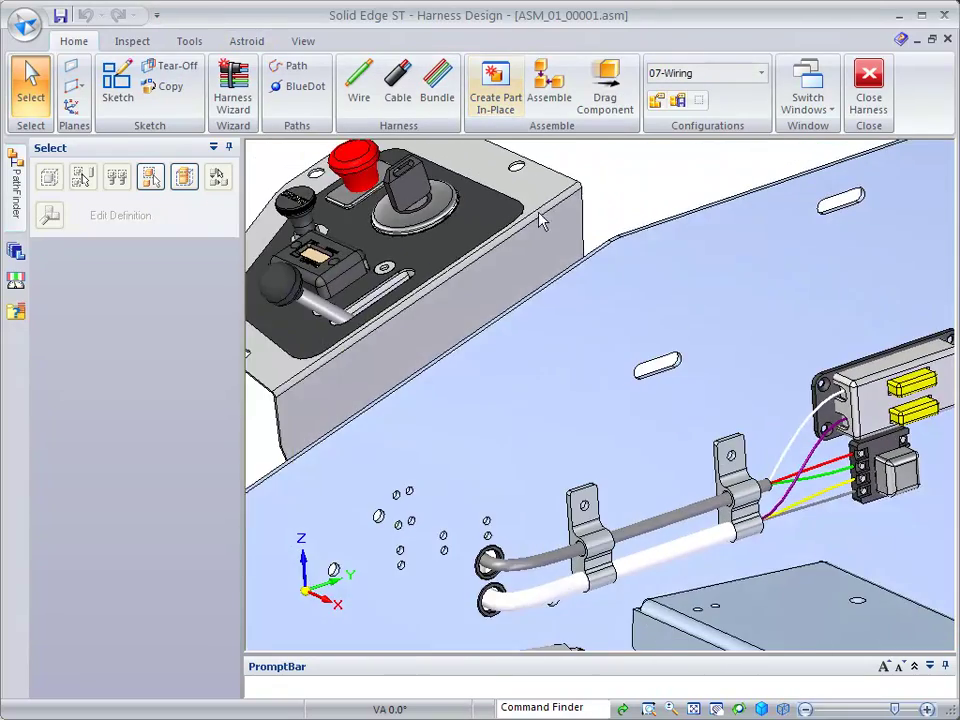
middle_drag(640, 241, 714, 439)
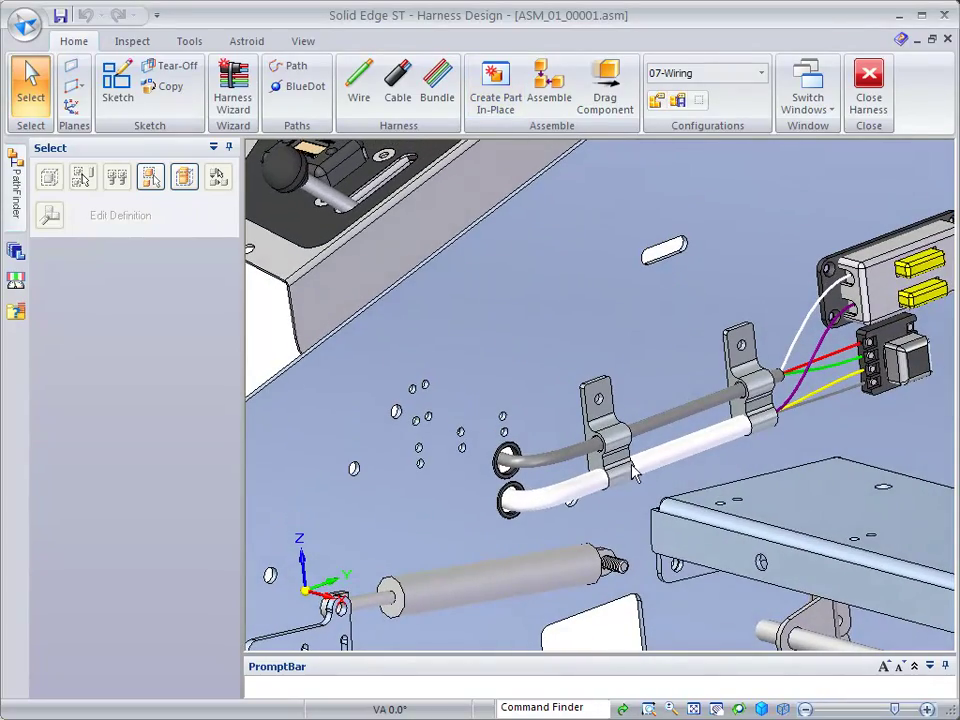
scroll(780, 420, up, 5)
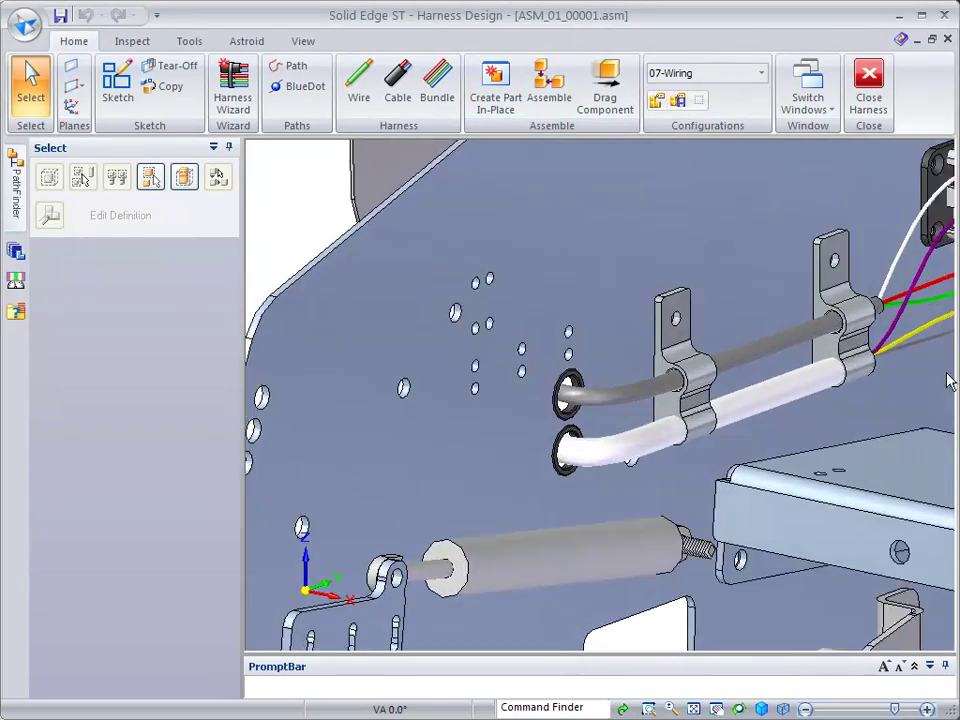
middle_drag(706, 433, 838, 337)
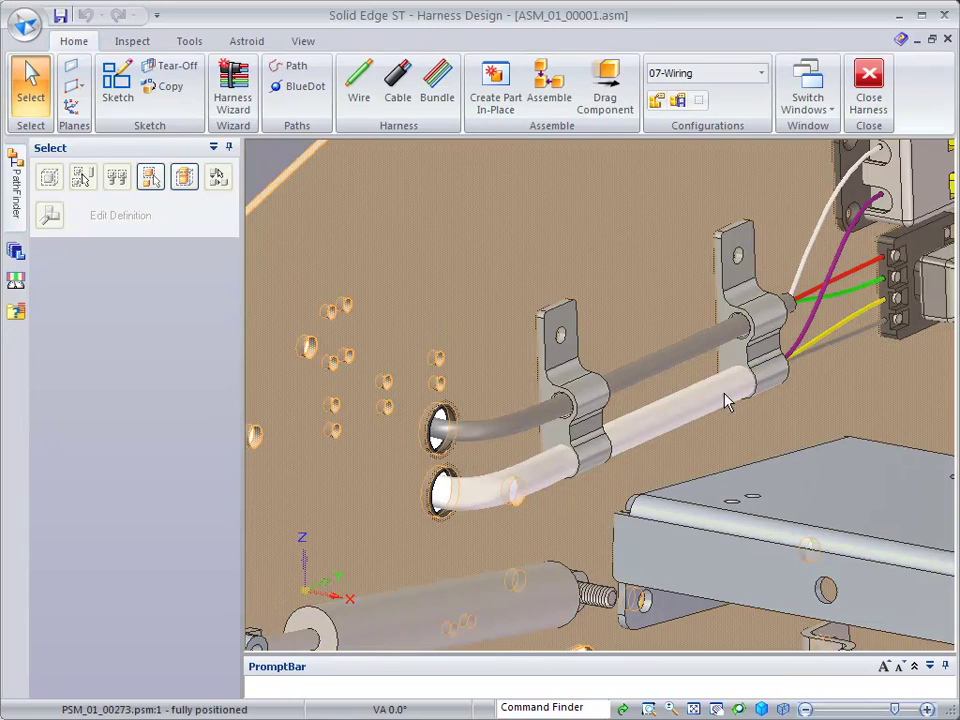
middle_drag(581, 458, 746, 405)
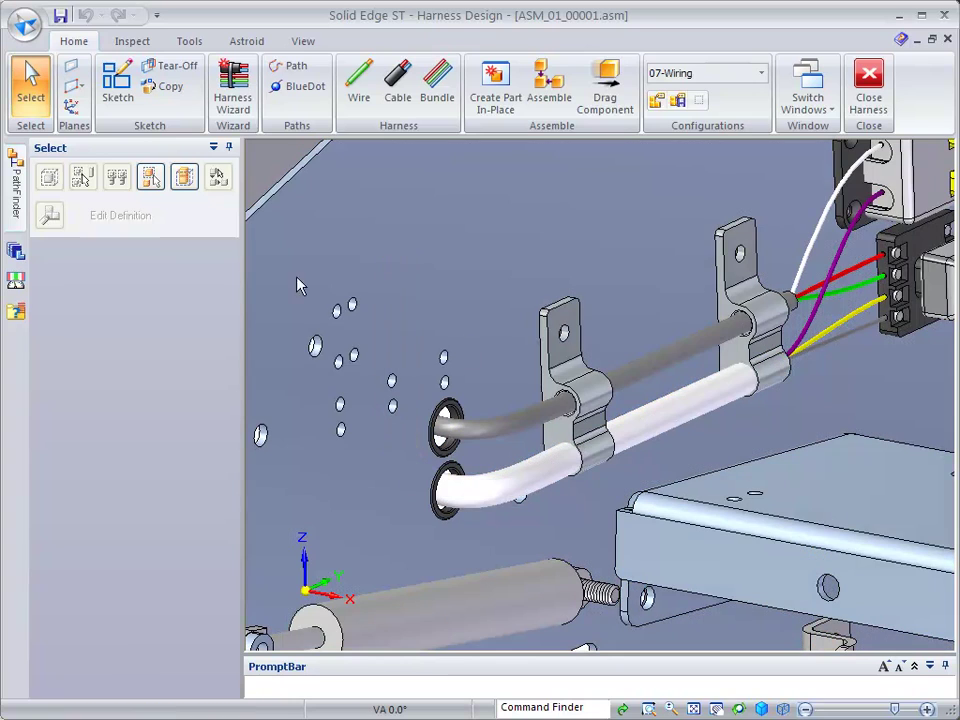
Step: Edit the definition of Cable 3, keeping its conductors, and change its material to 14/3-gage Solid Copper White
click(18, 198)
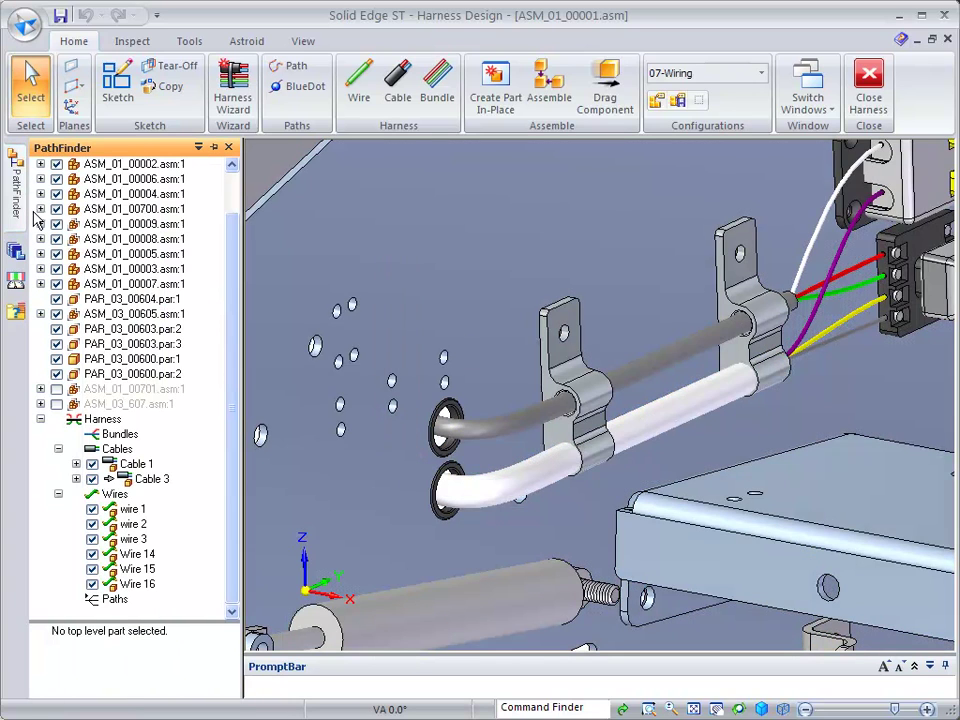
click(152, 479)
right_click(341, 206)
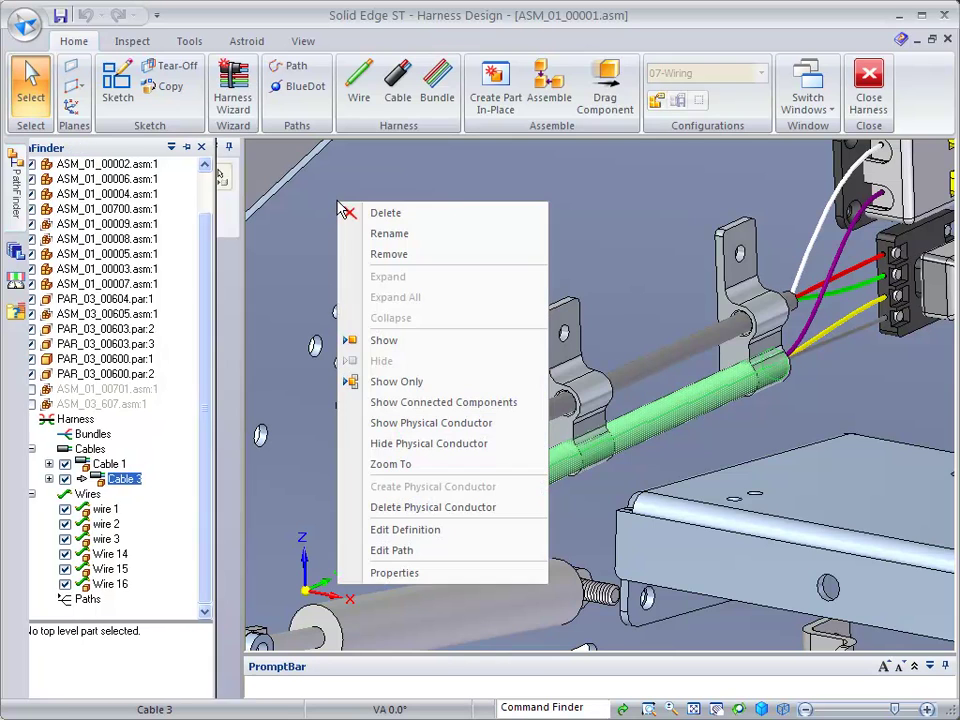
click(424, 531)
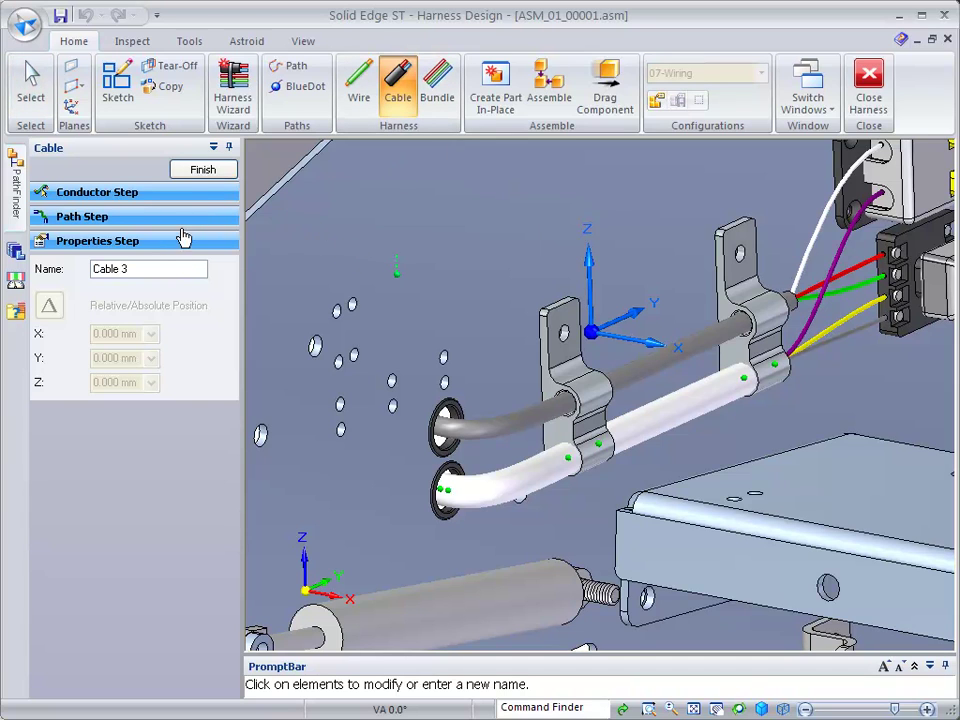
click(113, 200)
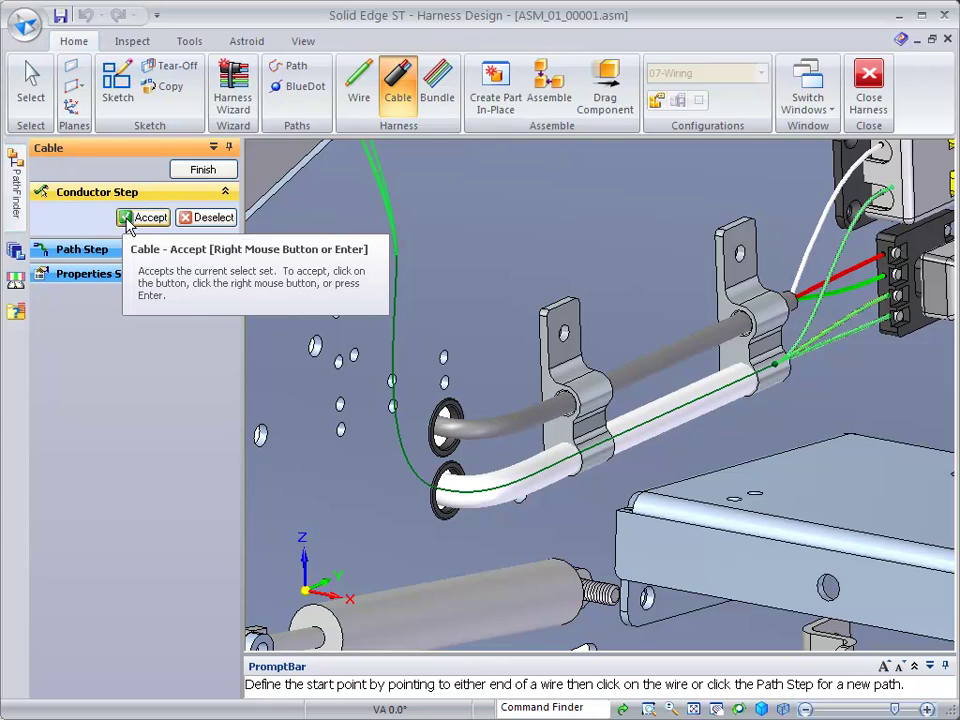
click(140, 217)
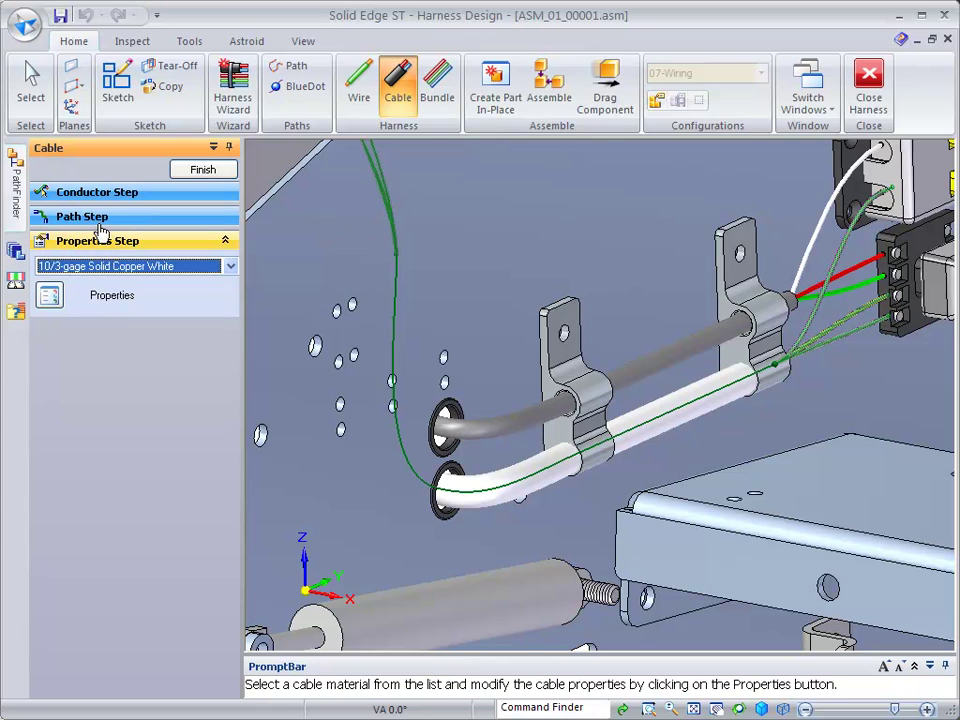
click(231, 268)
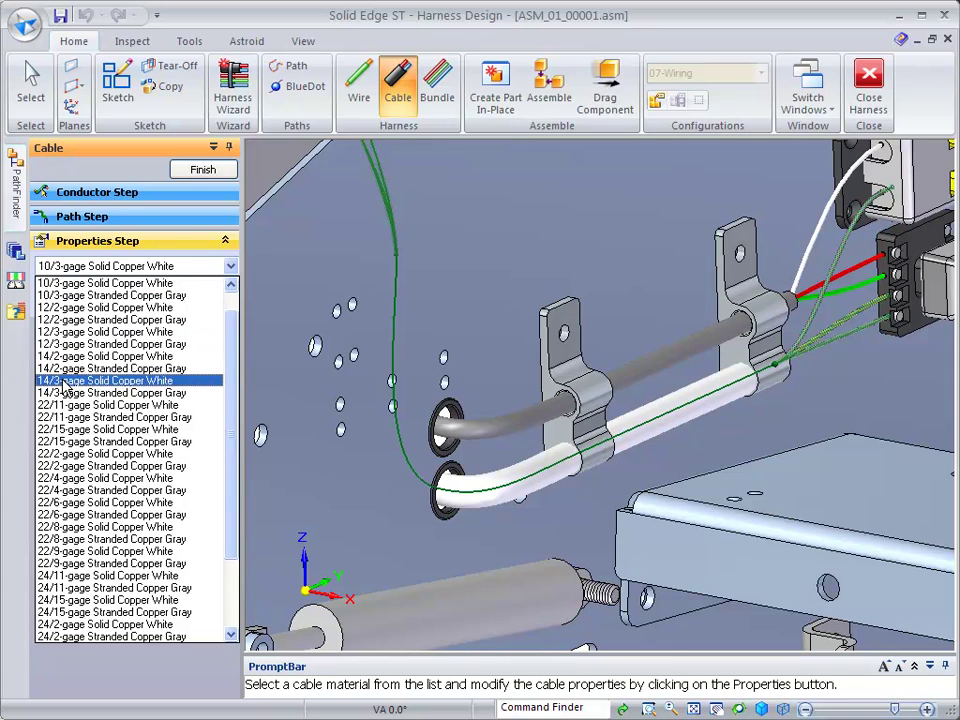
click(60, 381)
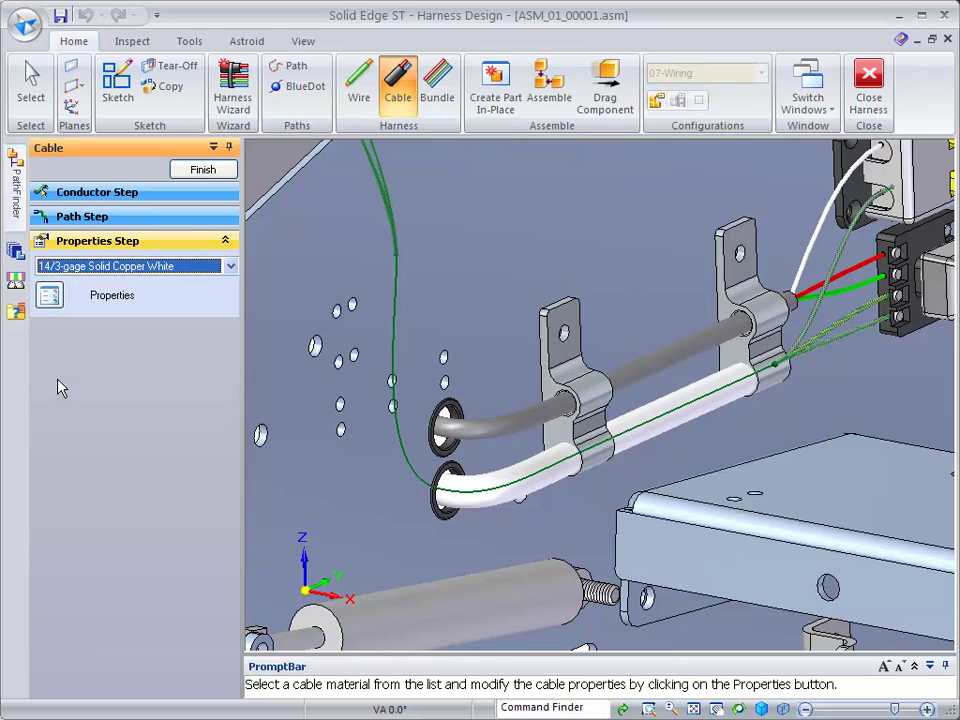
click(201, 172)
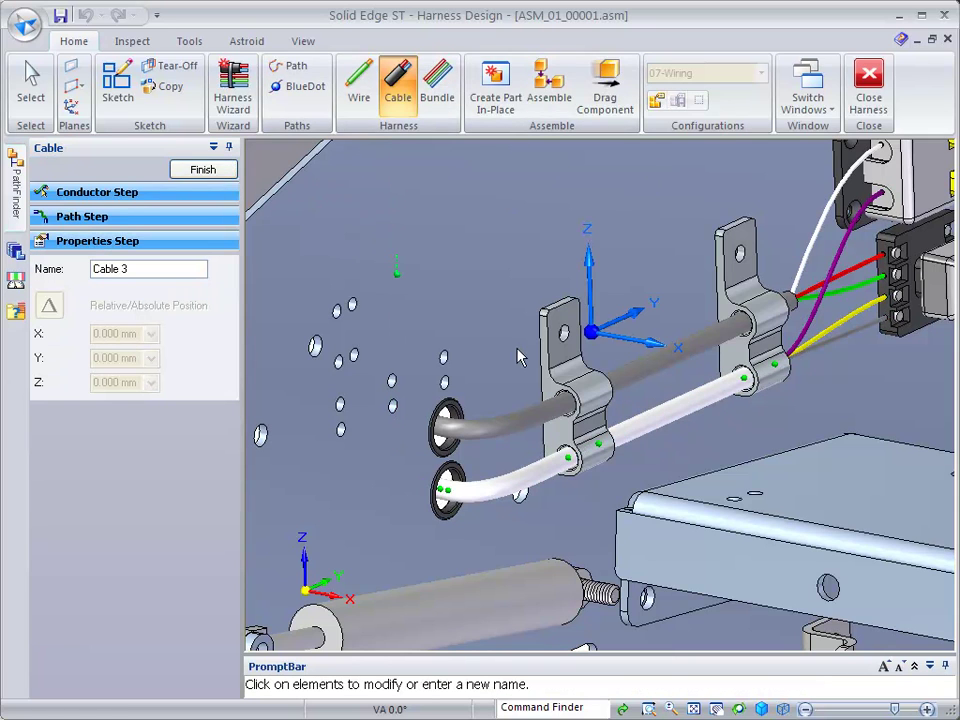
click(203, 169)
middle_drag(304, 162, 270, 300)
click(423, 470)
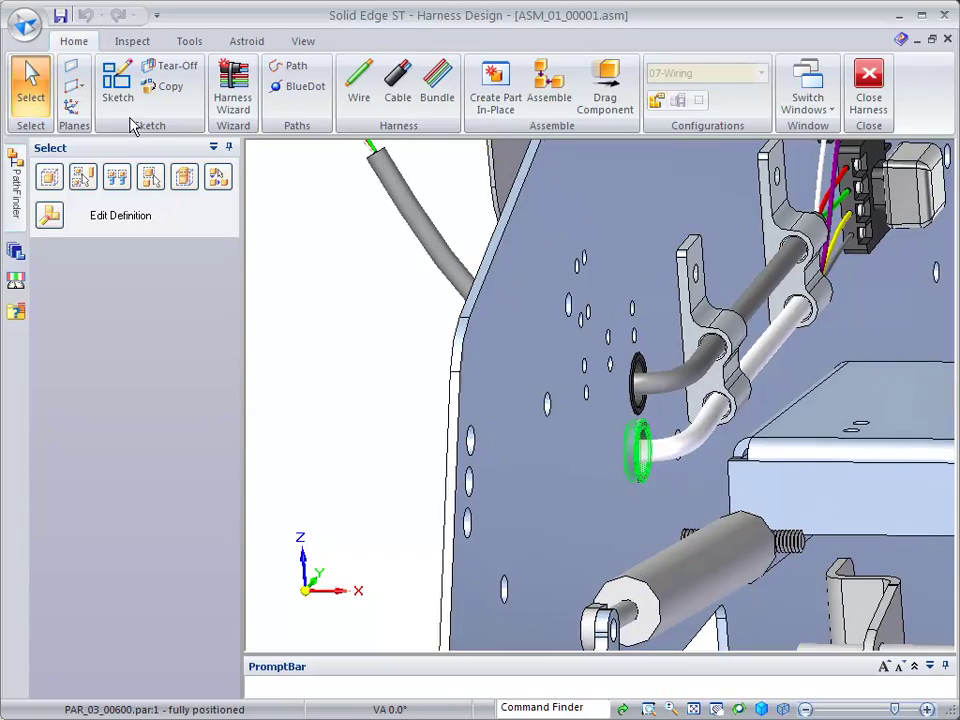
click(31, 75)
scroll(321, 221, down, 3)
middle_drag(321, 221, 362, 336)
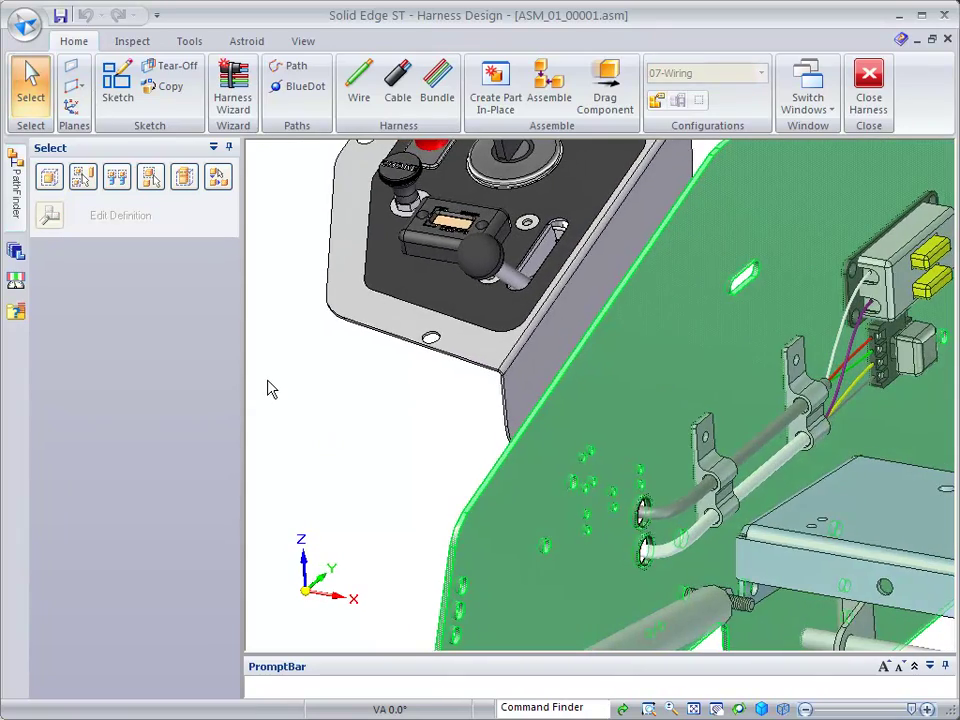
click(268, 378)
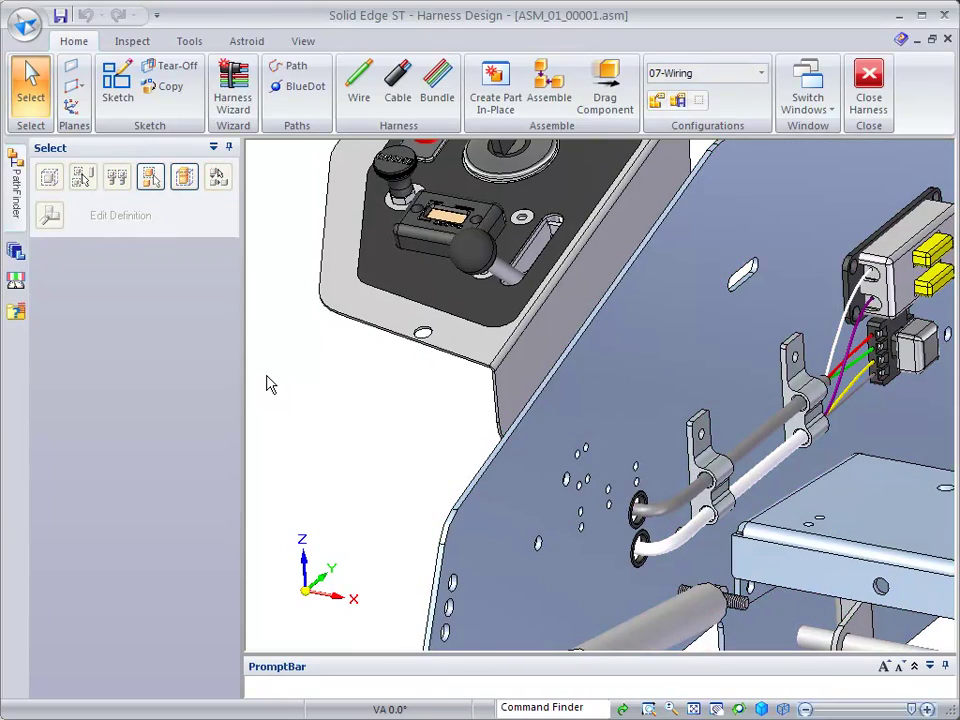